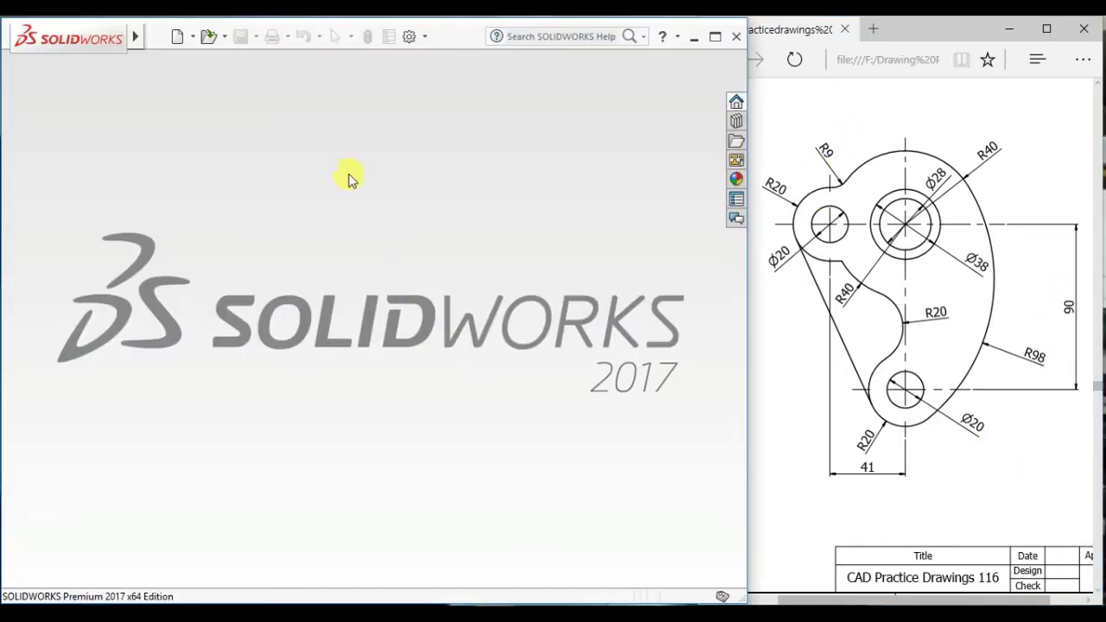
# - Create a new part document and start a sketch on the Front Plane
pyautogui.click(177, 39)
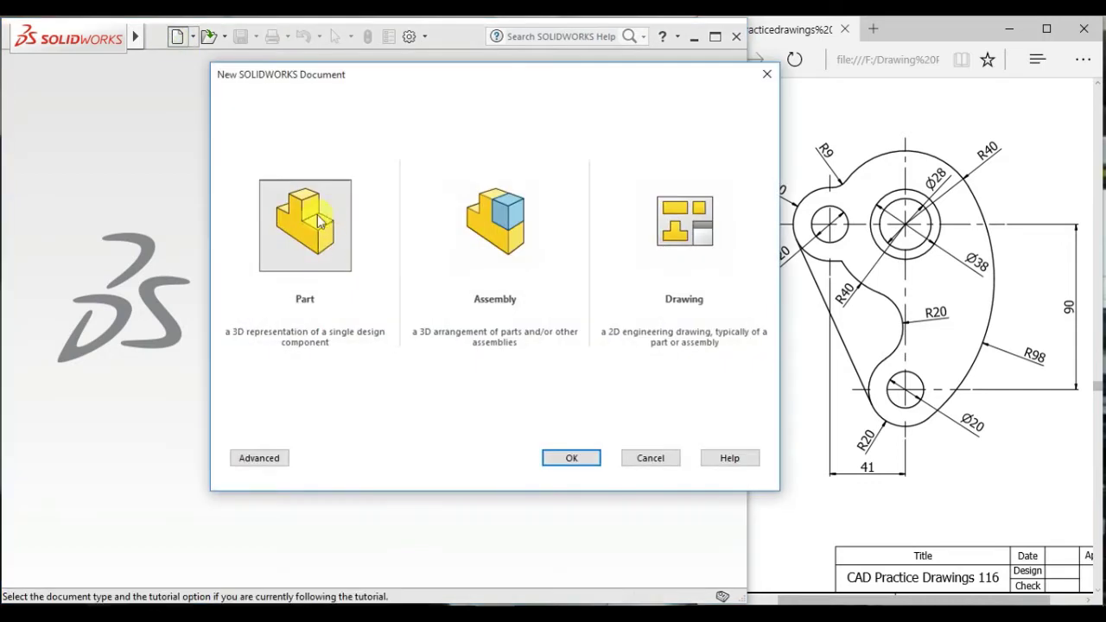
pyautogui.click(320, 232)
pyautogui.doubleClick(313, 229)
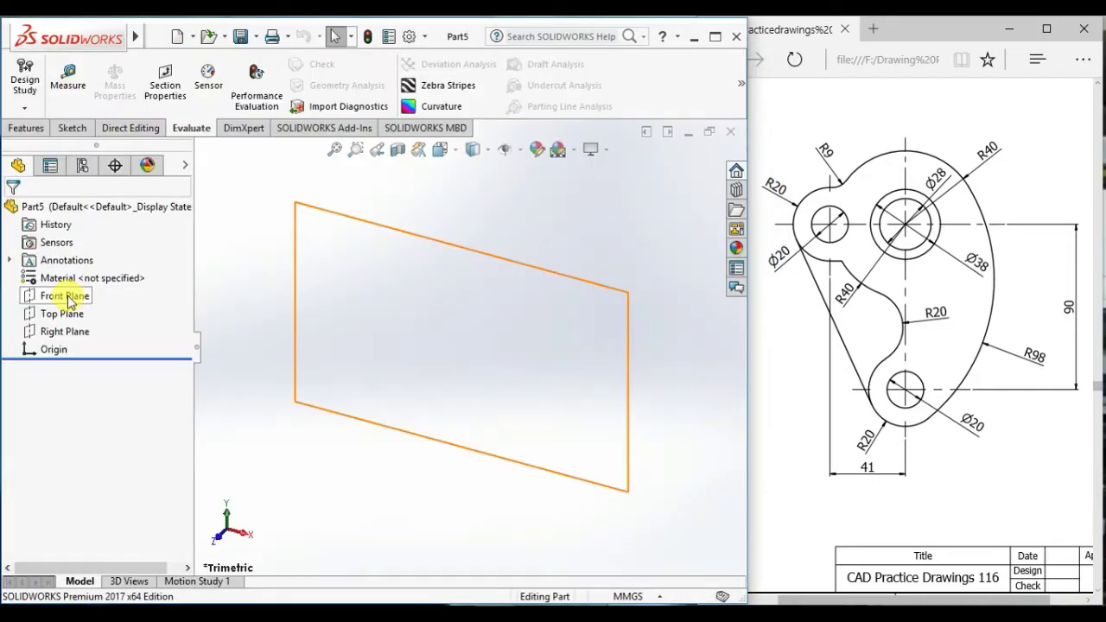
pyautogui.click(70, 299)
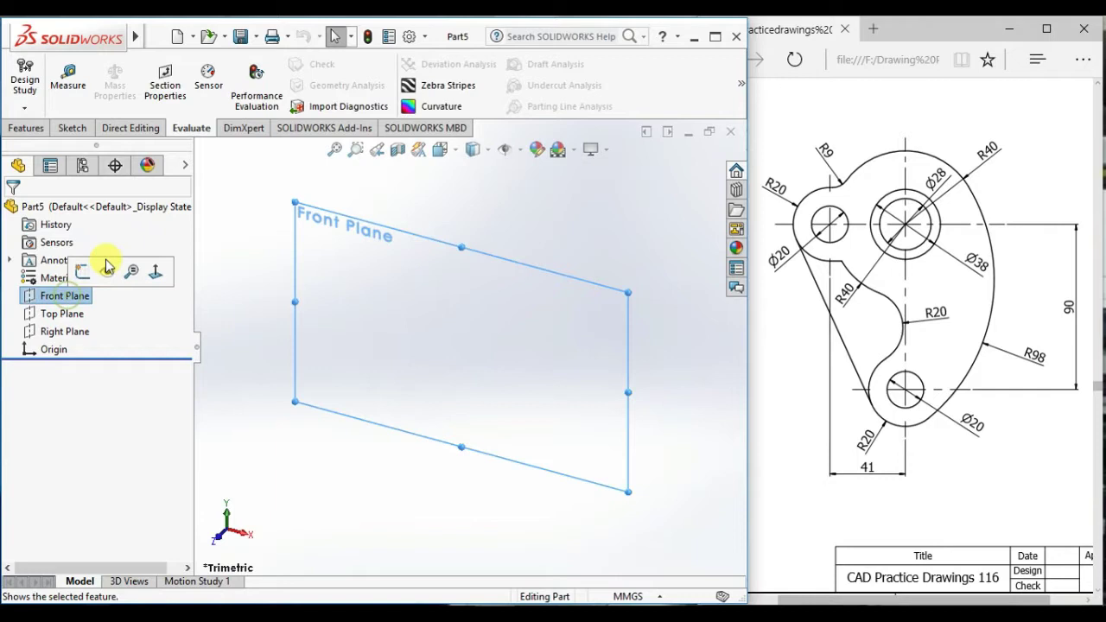
pyautogui.click(81, 269)
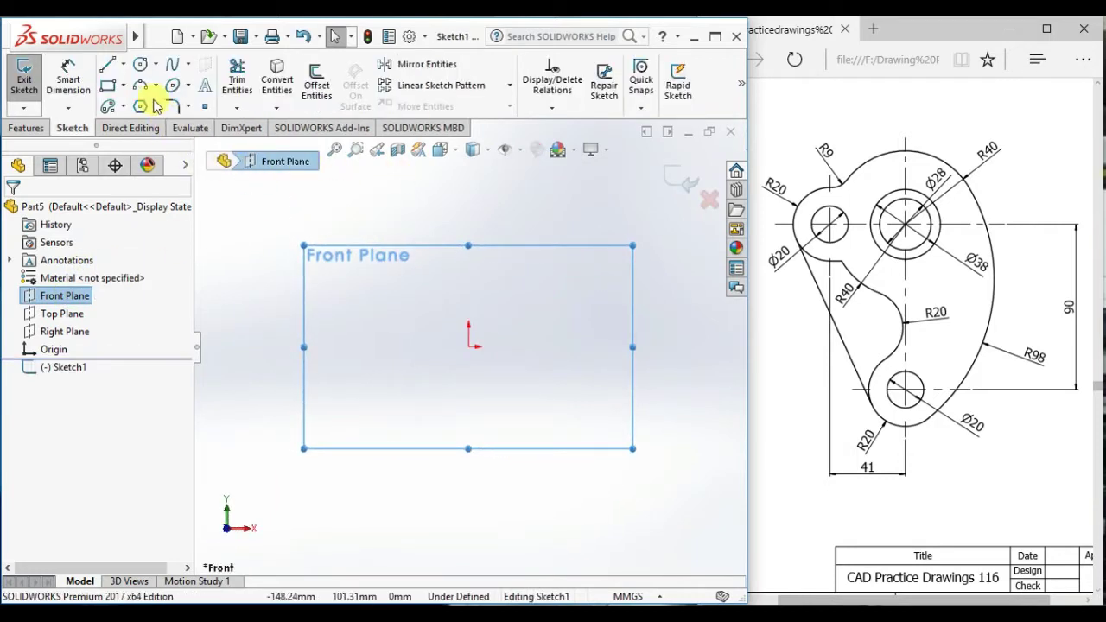
# - Draw two concentric circles centred on the origin with radii of about 18 mm and 27 mm
pyautogui.click(140, 65)
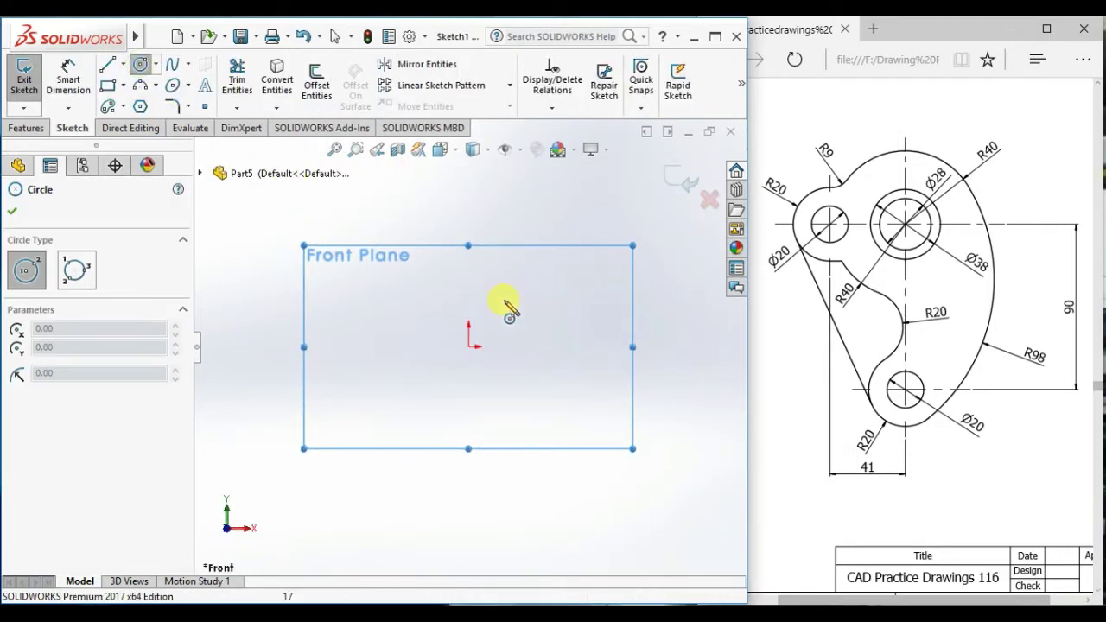
pyautogui.click(468, 347)
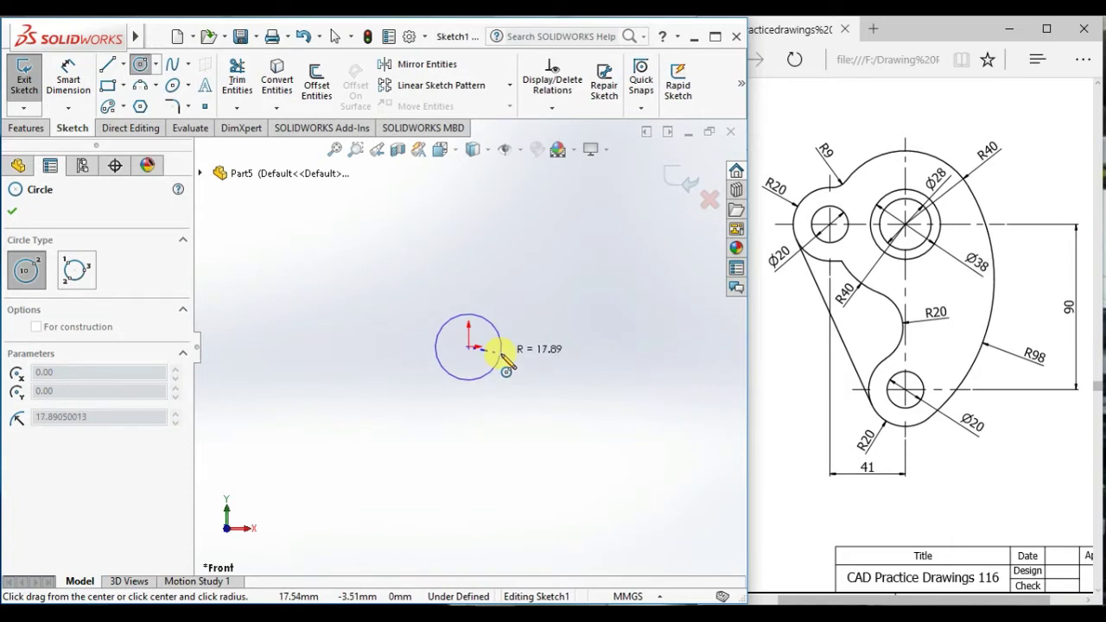
pyautogui.click(501, 355)
pyautogui.click(468, 347)
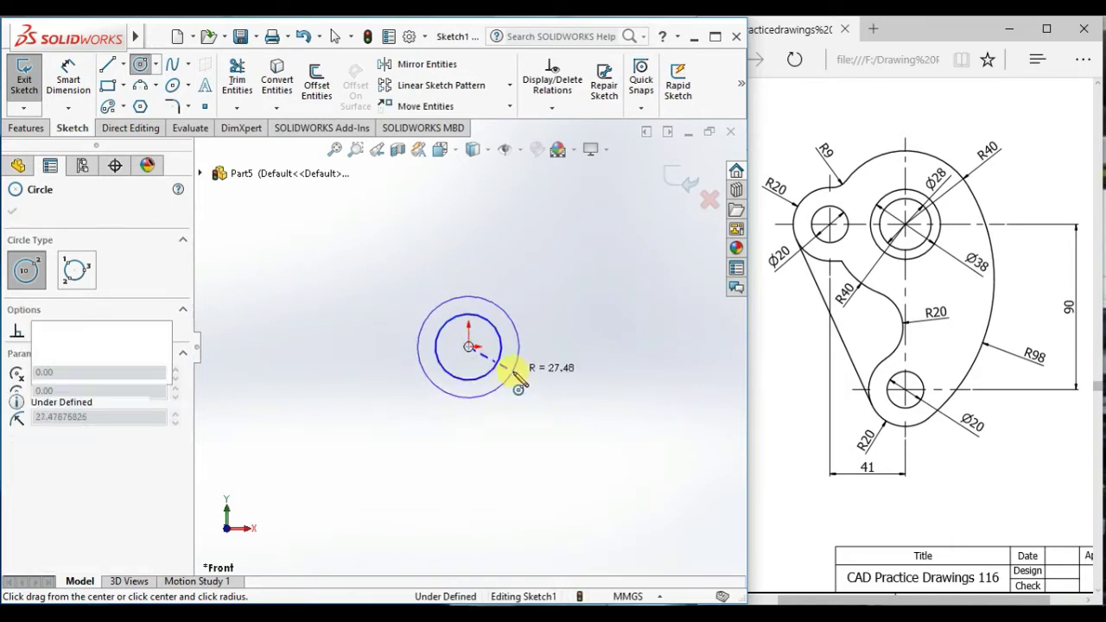
pyautogui.click(513, 372)
# - Dimension the inner circle at the origin with a diameter of 28 mm
pyautogui.moveTo(587, 438); pyautogui.dragTo(578, 174, button='right')
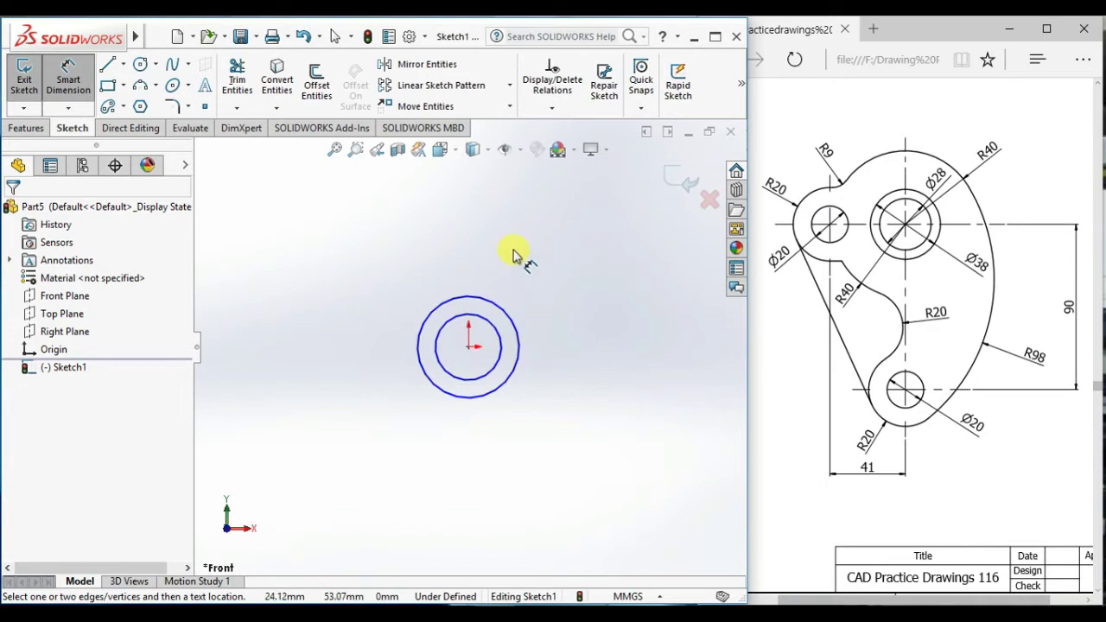
pyautogui.click(480, 316)
pyautogui.click(546, 291)
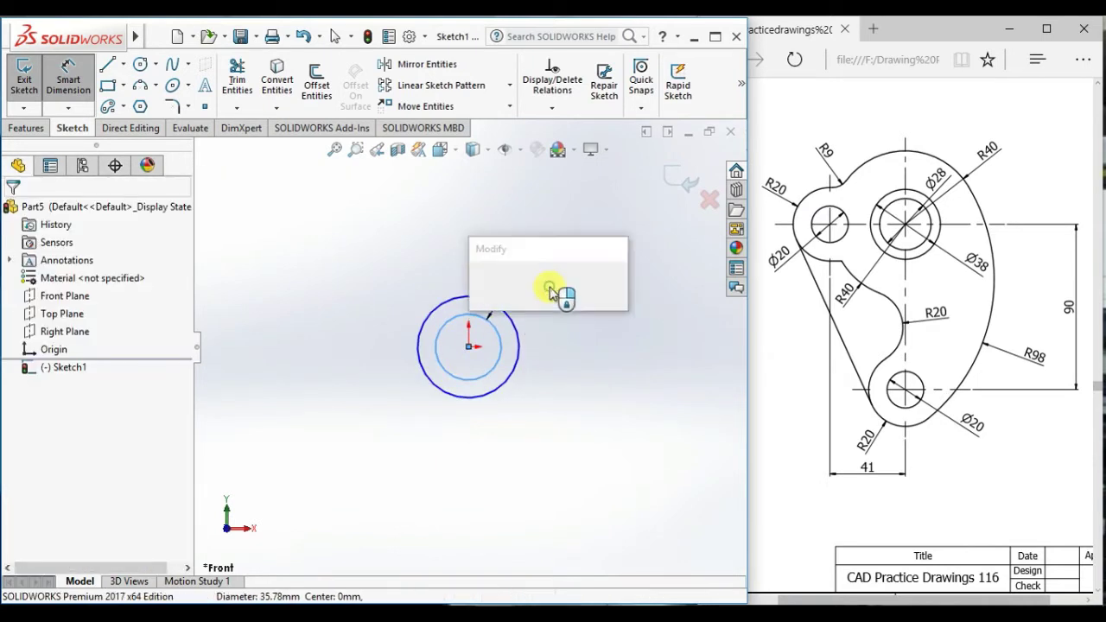
pyautogui.write('28')
pyautogui.press('Return')
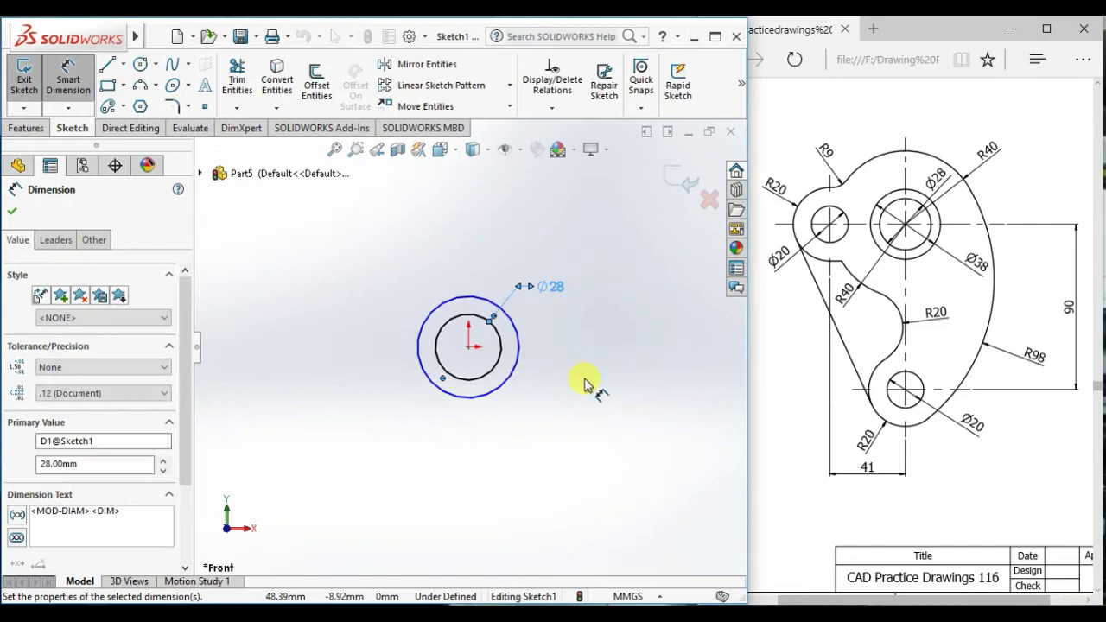
# - Dimension the outer circle at the origin with a diameter of 38 mm
pyautogui.click(518, 344)
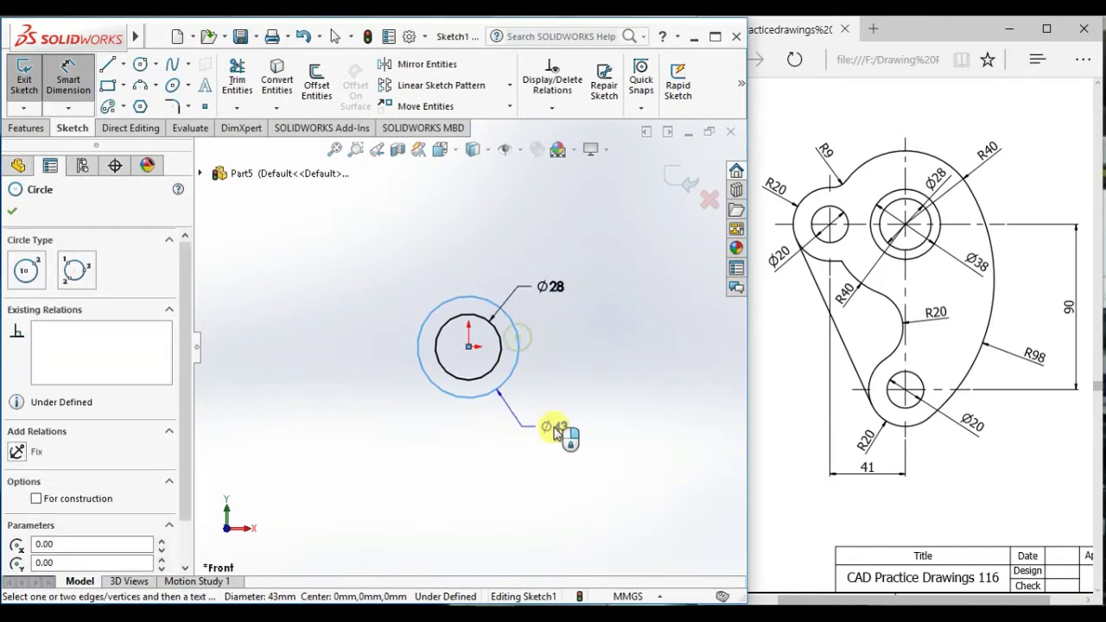
pyautogui.click(557, 410)
pyautogui.write('3')
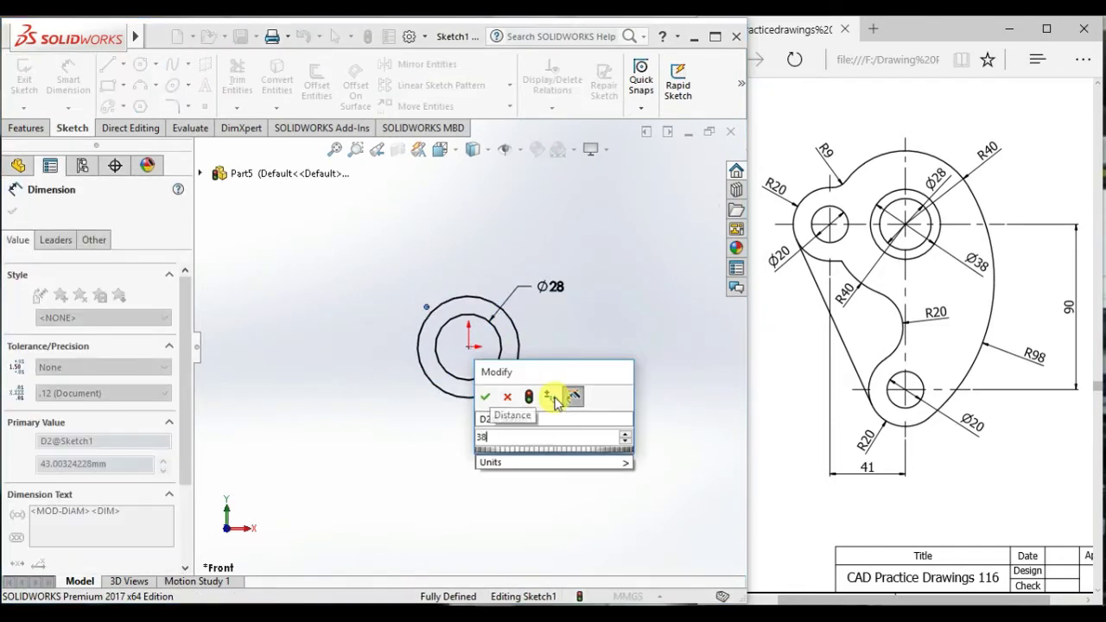
pyautogui.write('8')
pyautogui.press('Return')
# - Draw a third circle centred on the origin around the other two, with a radius of about 40 mm
pyautogui.scroll(2, 485, 277)
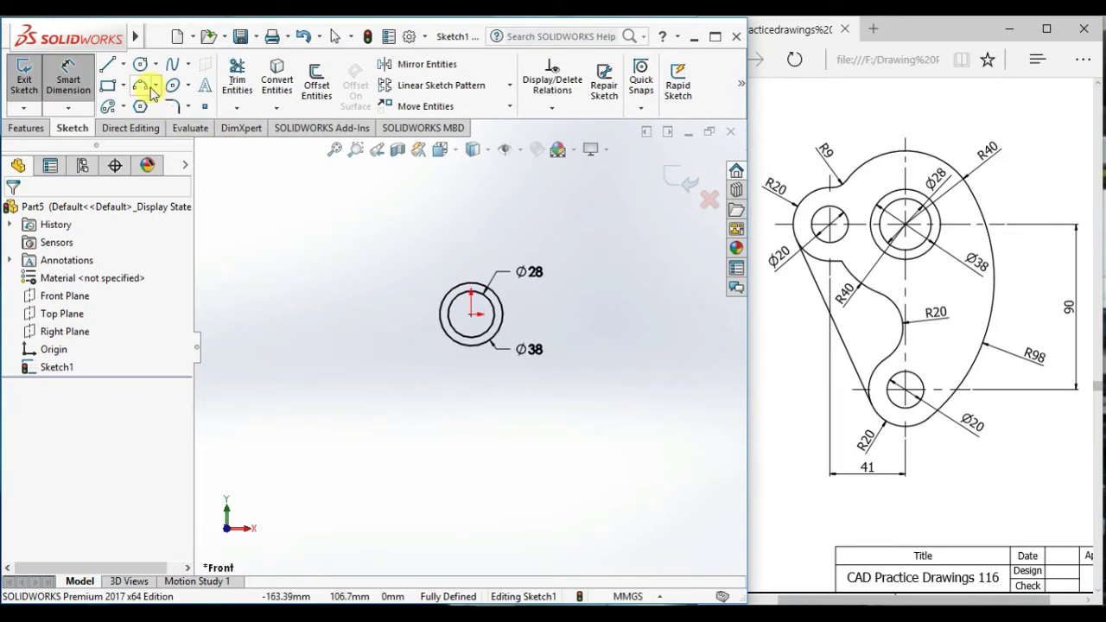
pyautogui.click(142, 64)
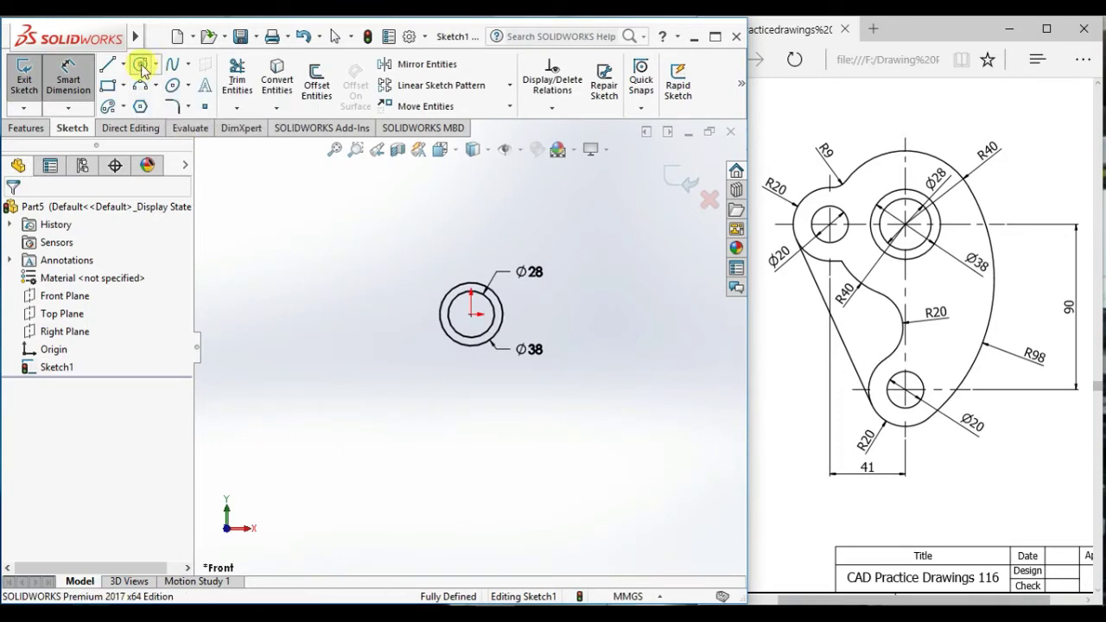
pyautogui.click(472, 313)
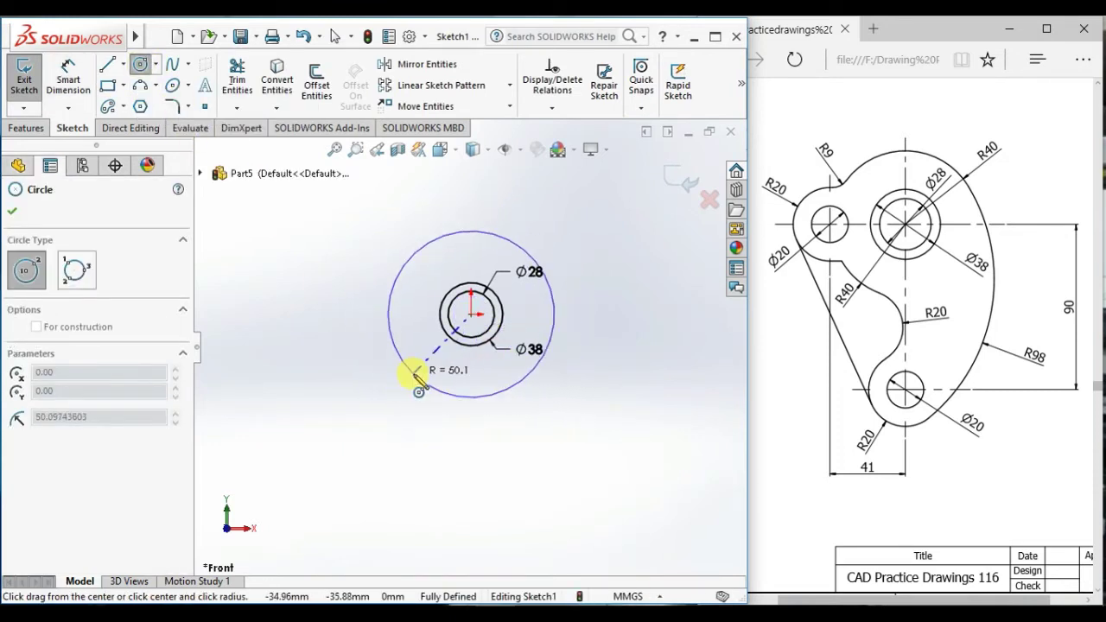
pyautogui.click(432, 363)
pyautogui.press('Escape')
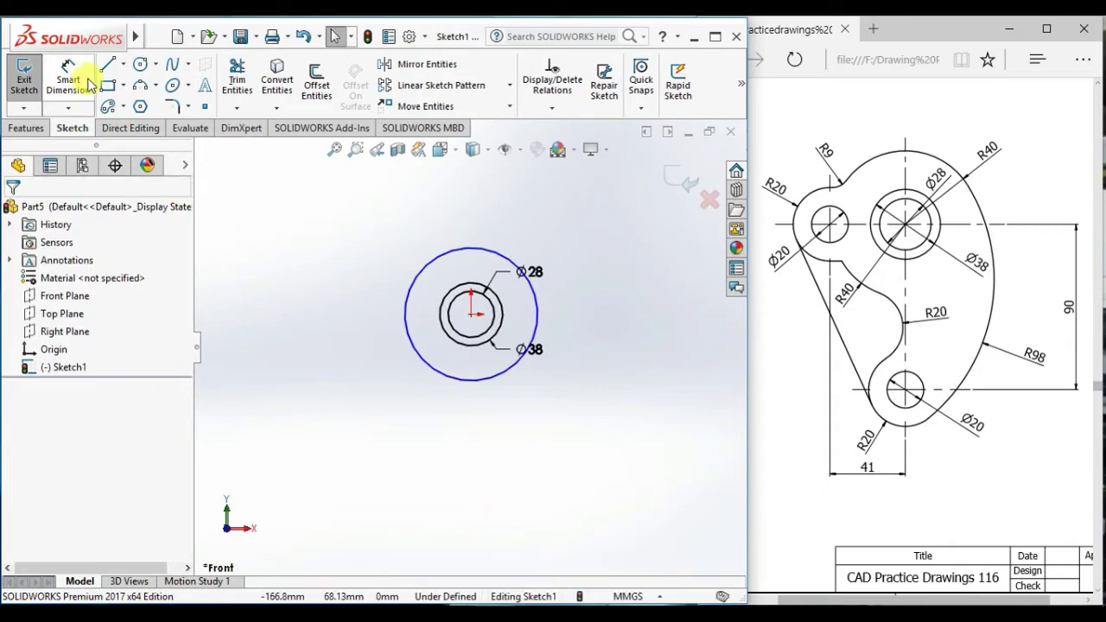
# - Dimension the largest circle with a diameter of 80 mm and display the dimension as a radius
pyautogui.moveTo(352, 499); pyautogui.dragTo(335, 219, button='right')
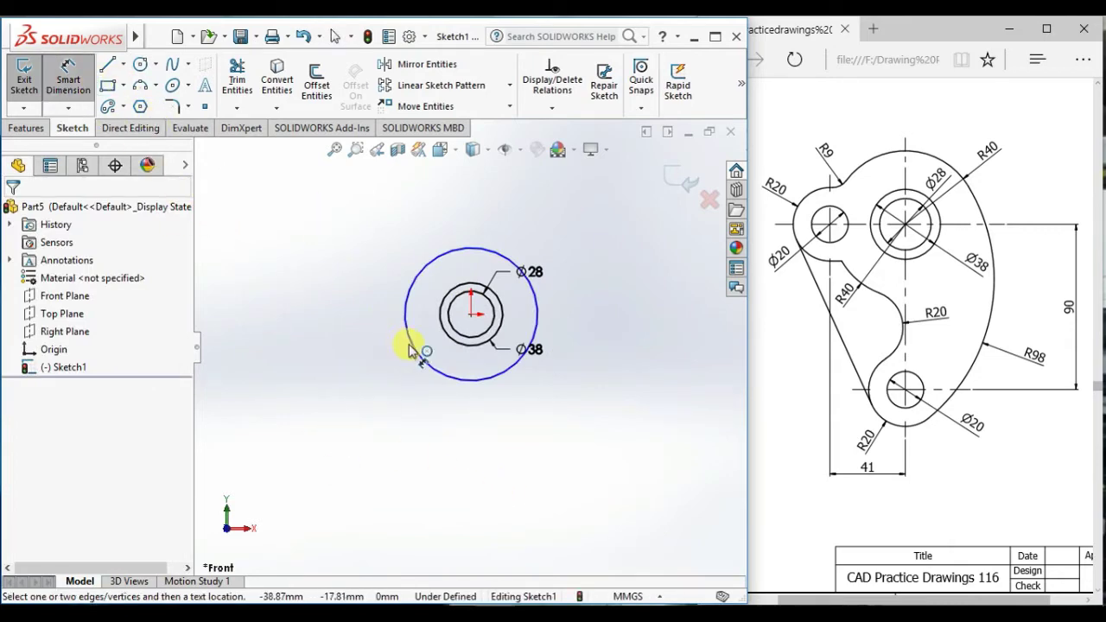
pyautogui.click(411, 348)
pyautogui.click(367, 429)
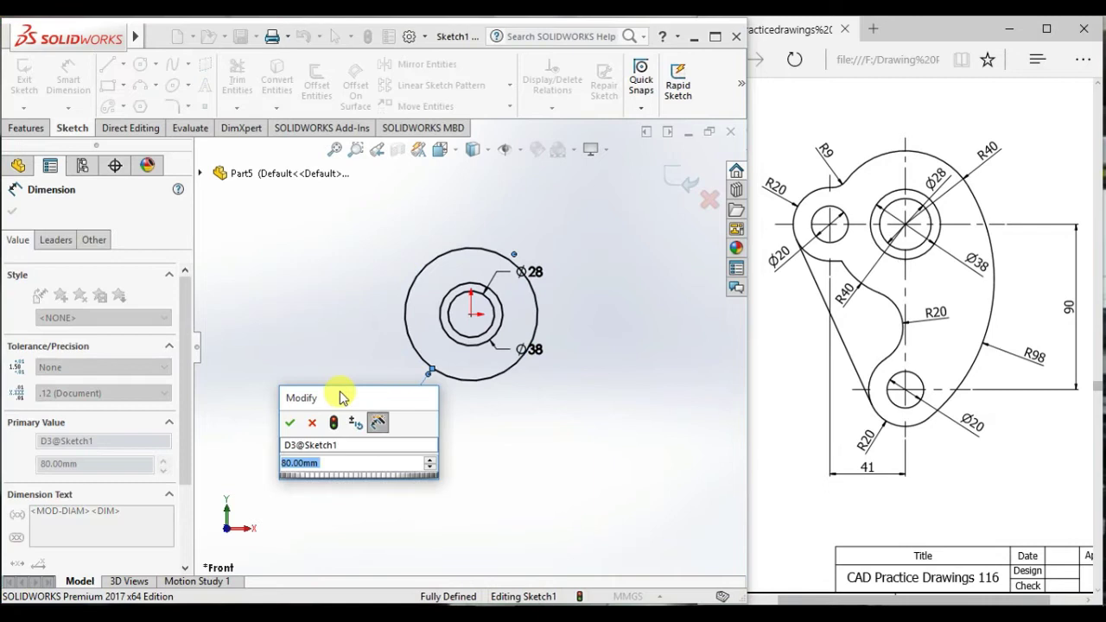
pyautogui.press('Return')
pyautogui.rightClick(378, 430)
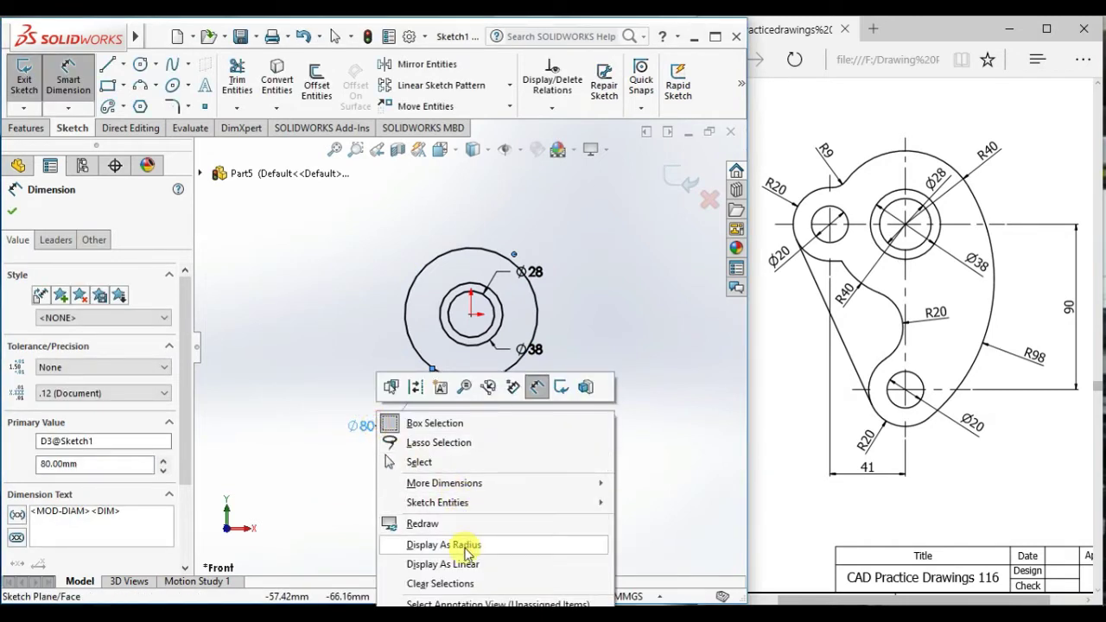
pyautogui.click(452, 476)
# - Draw a vertical centerline about 106 mm long from the origin straight down
pyautogui.keyDown('ctrl'); pyautogui.moveTo(277, 334); pyautogui.dragTo(272, 251, button='middle'); pyautogui.keyUp('ctrl')
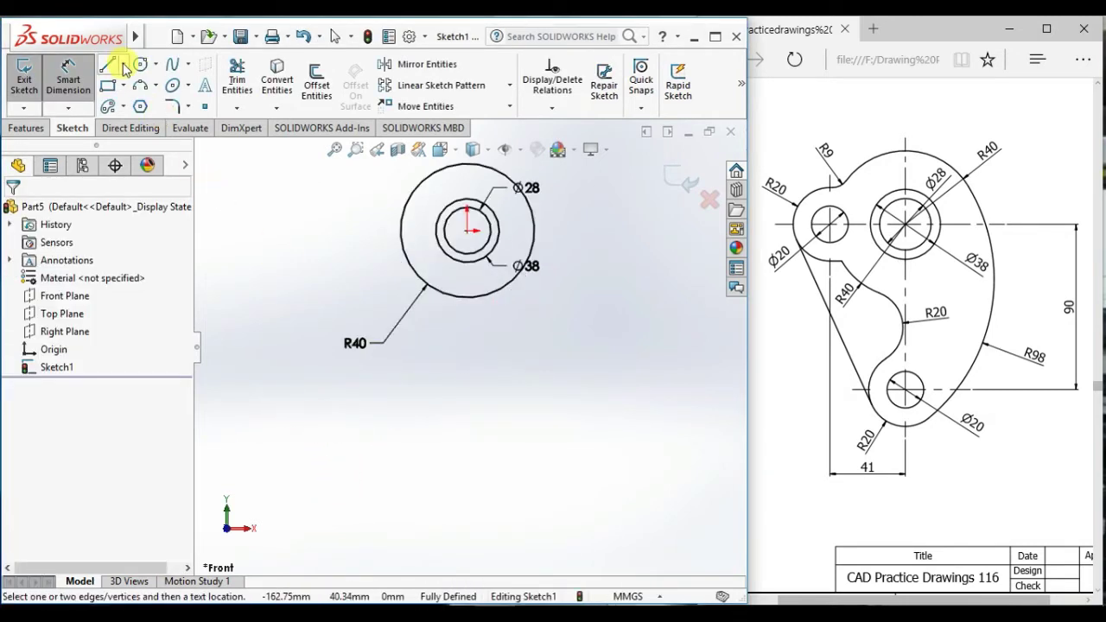
pyautogui.click(124, 65)
pyautogui.click(141, 103)
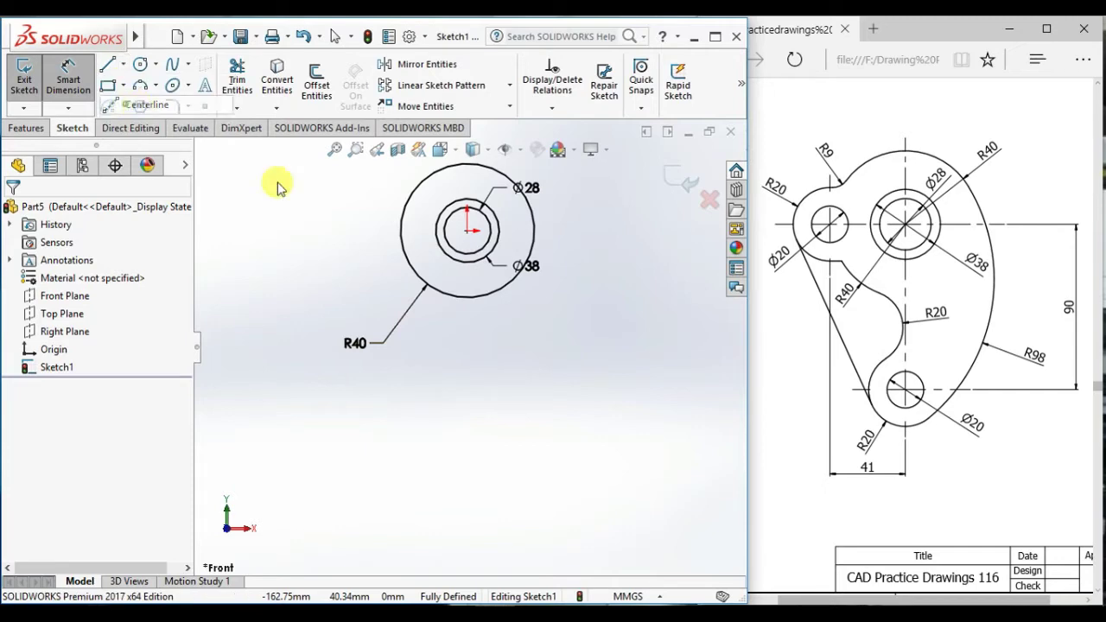
pyautogui.click(467, 232)
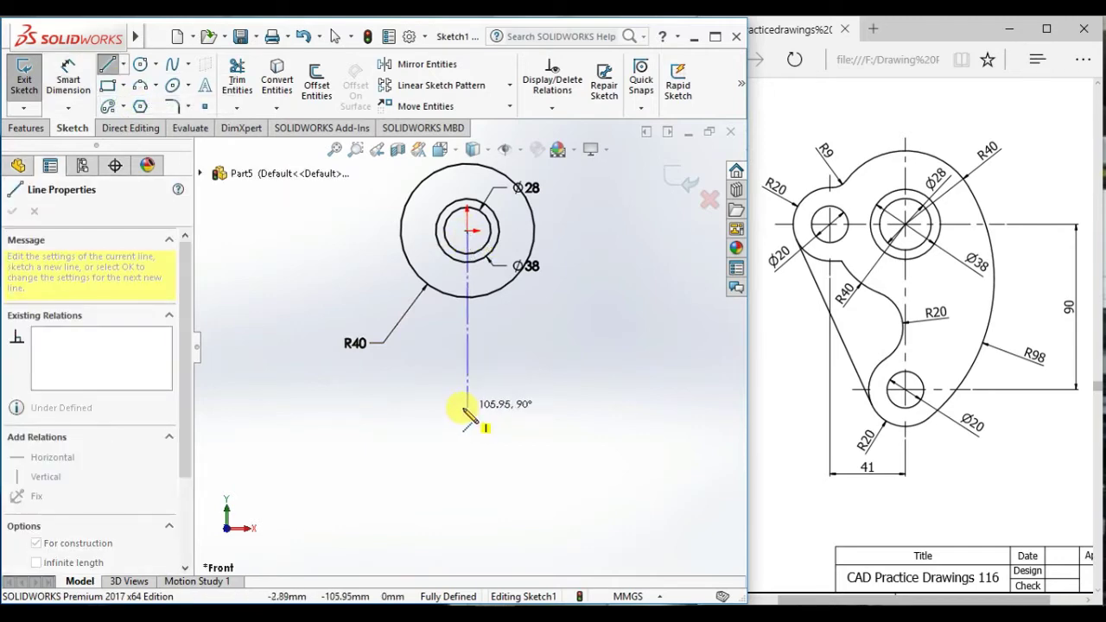
pyautogui.click(467, 408)
pyautogui.rightClick(538, 372)
pyautogui.click(570, 377)
# - Draw two concentric circles at the centerline's lower end with diameters of about 28 mm and 74 mm
pyautogui.moveTo(507, 371); pyautogui.dragTo(614, 383, button='right')
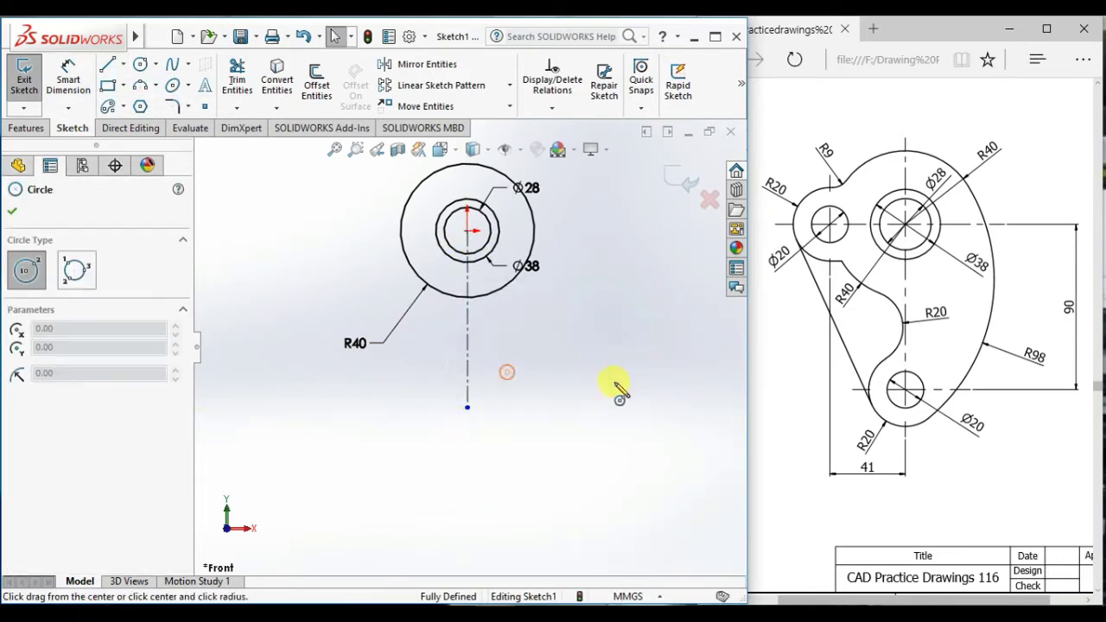
pyautogui.click(467, 408)
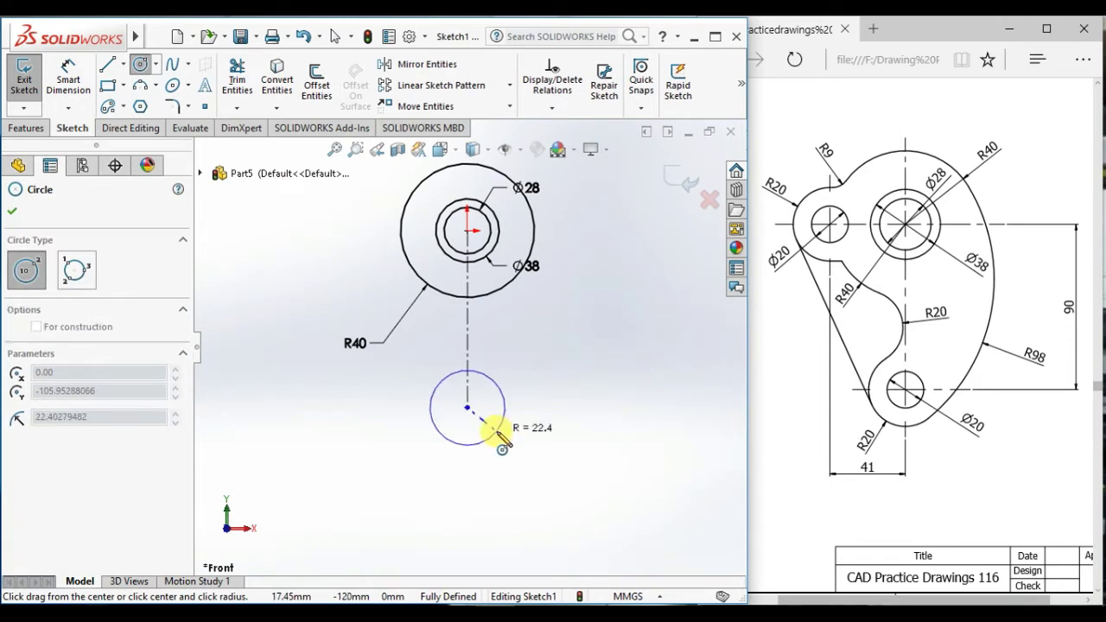
pyautogui.click(490, 423)
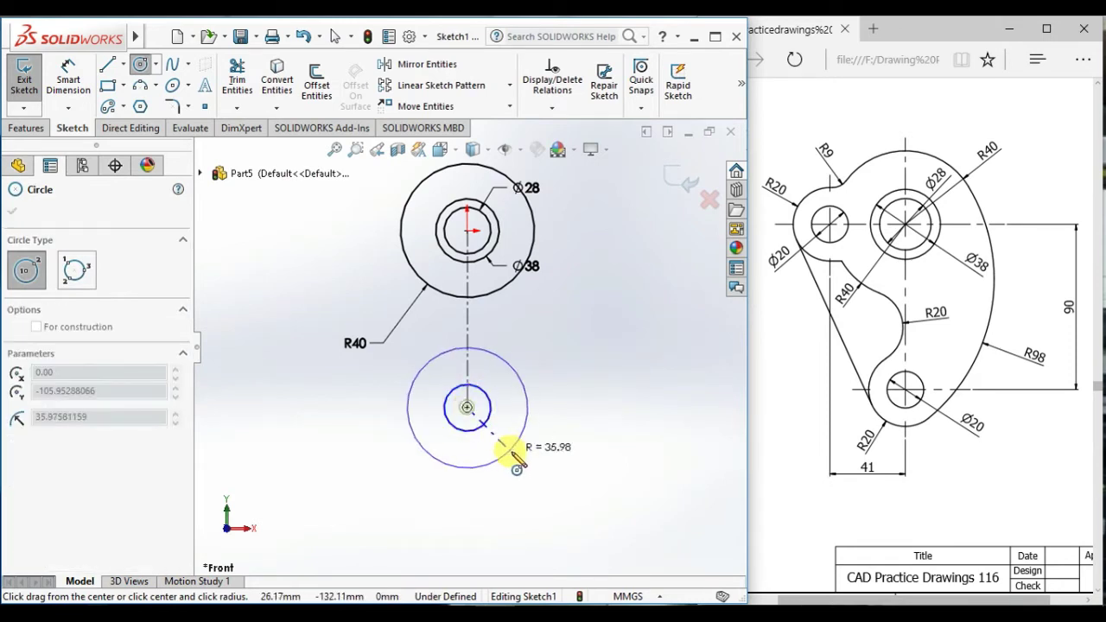
pyautogui.rightClick(572, 326)
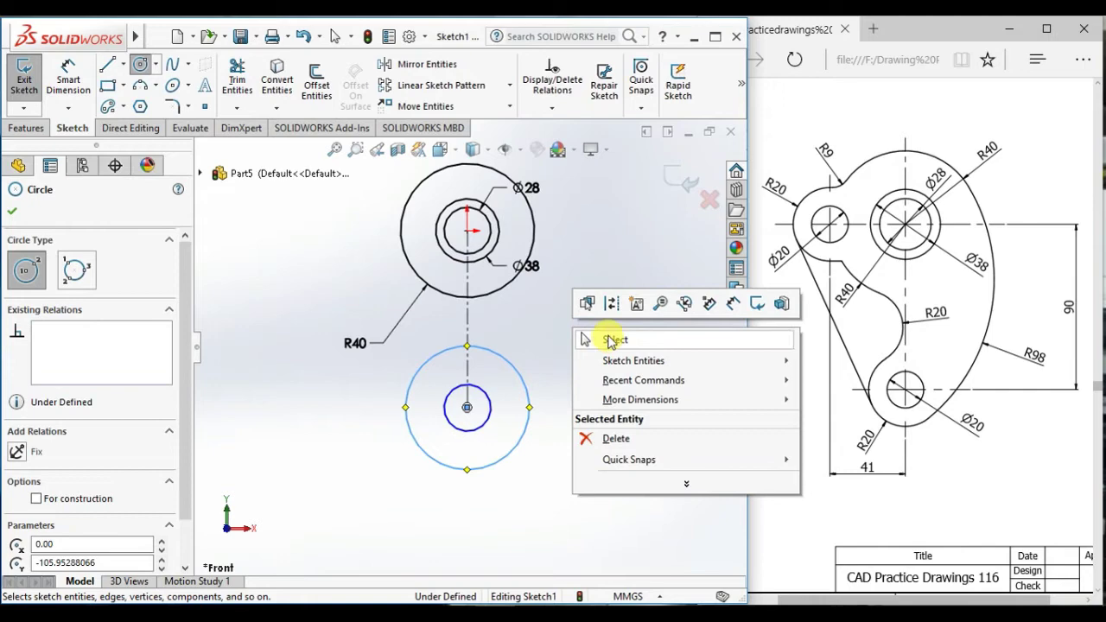
pyautogui.click(609, 339)
# - Dimension the inner circle at the centerline's lower end with a diameter of 20 mm
pyautogui.press('d')
pyautogui.click(491, 424)
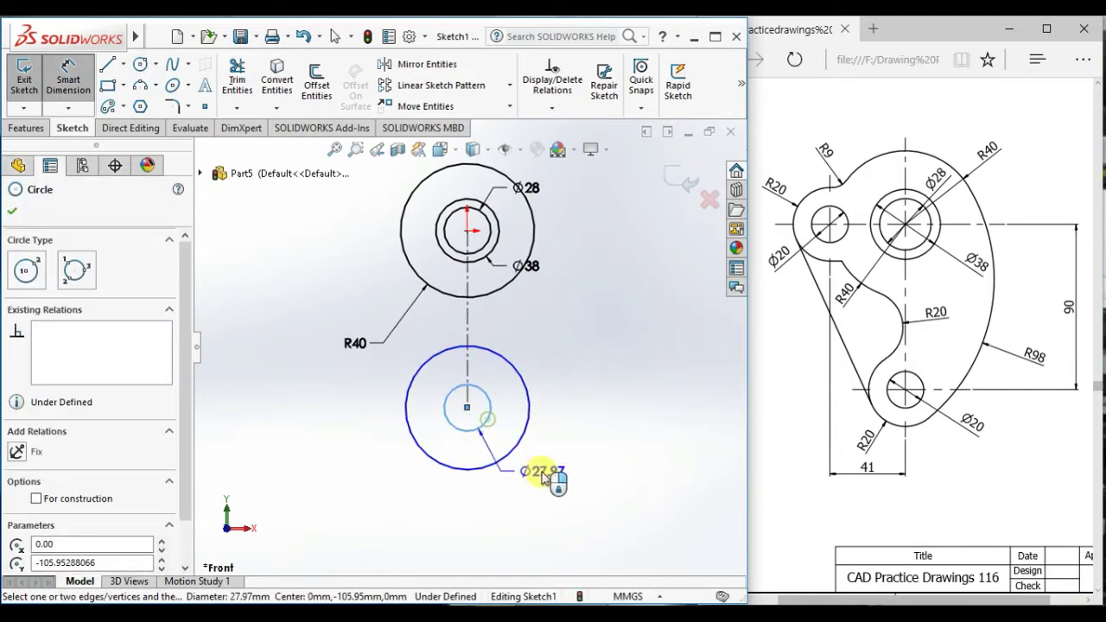
pyautogui.click(545, 478)
pyautogui.write('20')
pyautogui.press('Return')
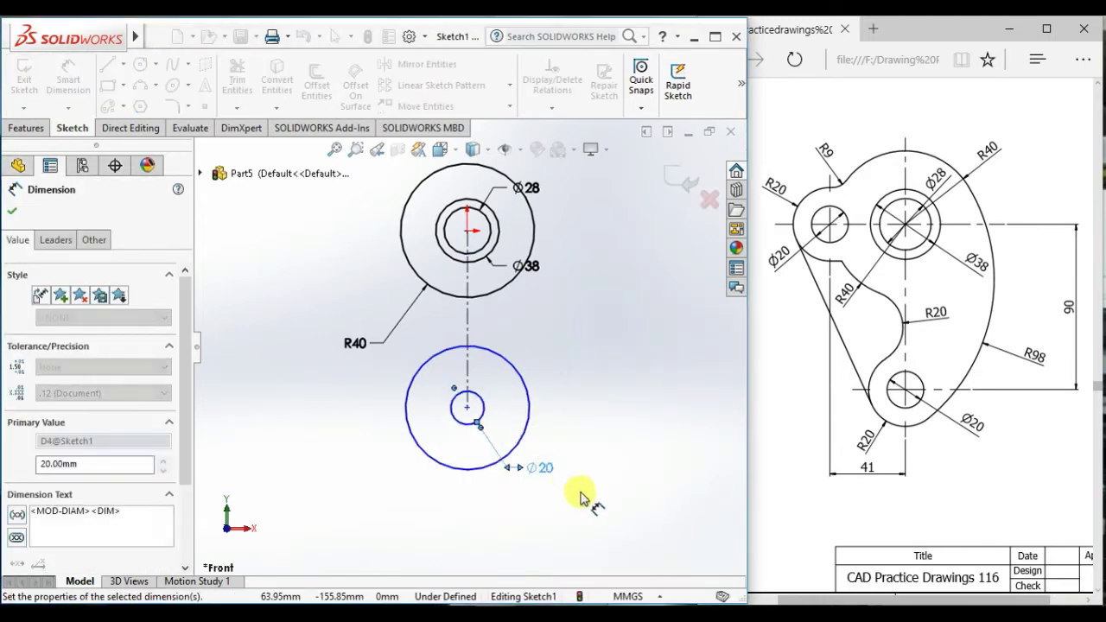
# - Dimension the lower outer circle at 40 mm diameter, displayed as a radius with its label moved farther out from the circle
pyautogui.click(425, 450)
pyautogui.click(392, 491)
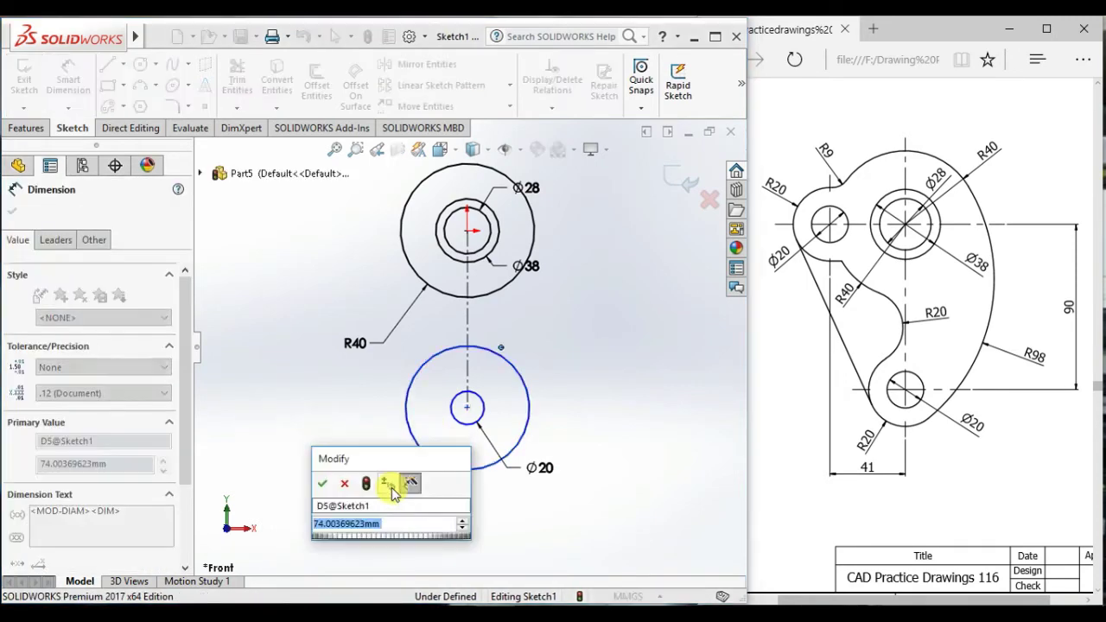
pyautogui.write('40')
pyautogui.press('Return')
pyautogui.rightClick(415, 471)
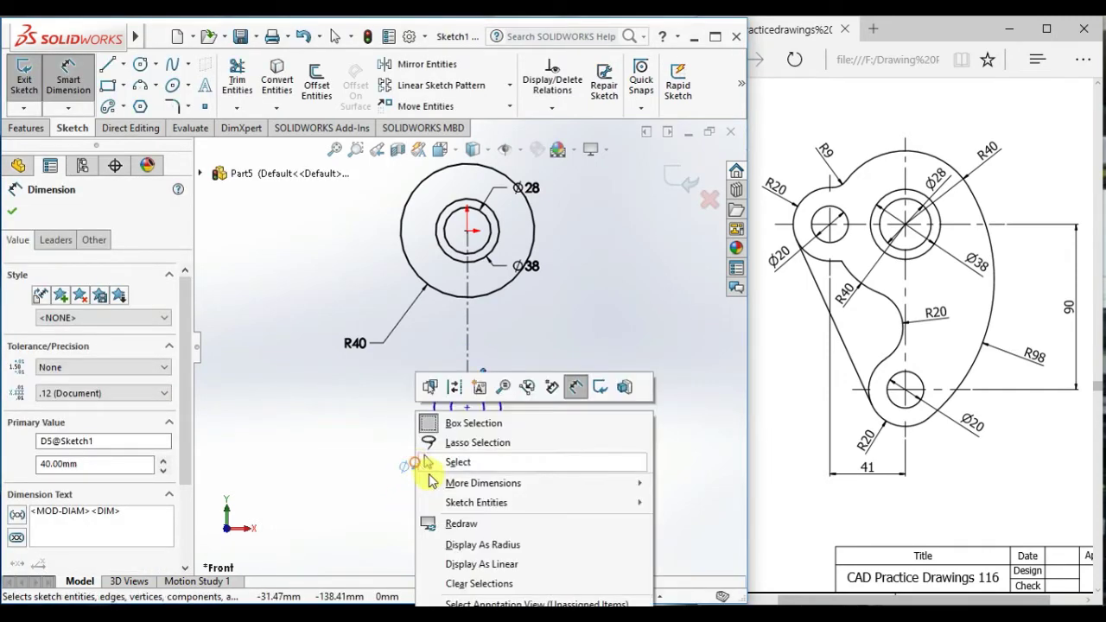
pyautogui.click(489, 548)
pyautogui.click(408, 506)
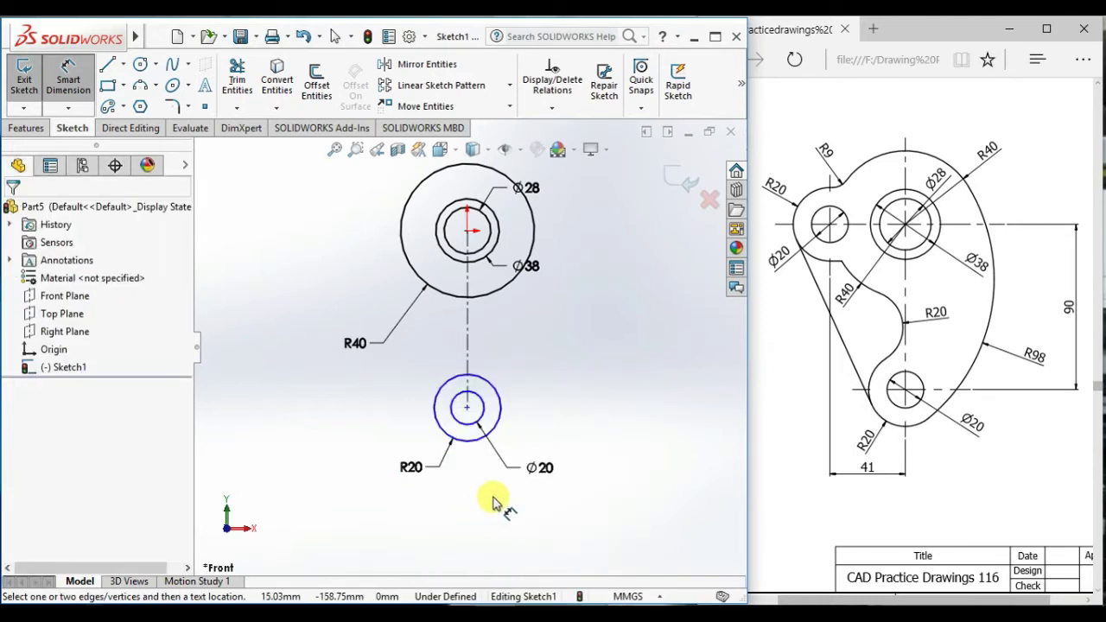
pyautogui.moveTo(416, 467); pyautogui.dragTo(359, 490)
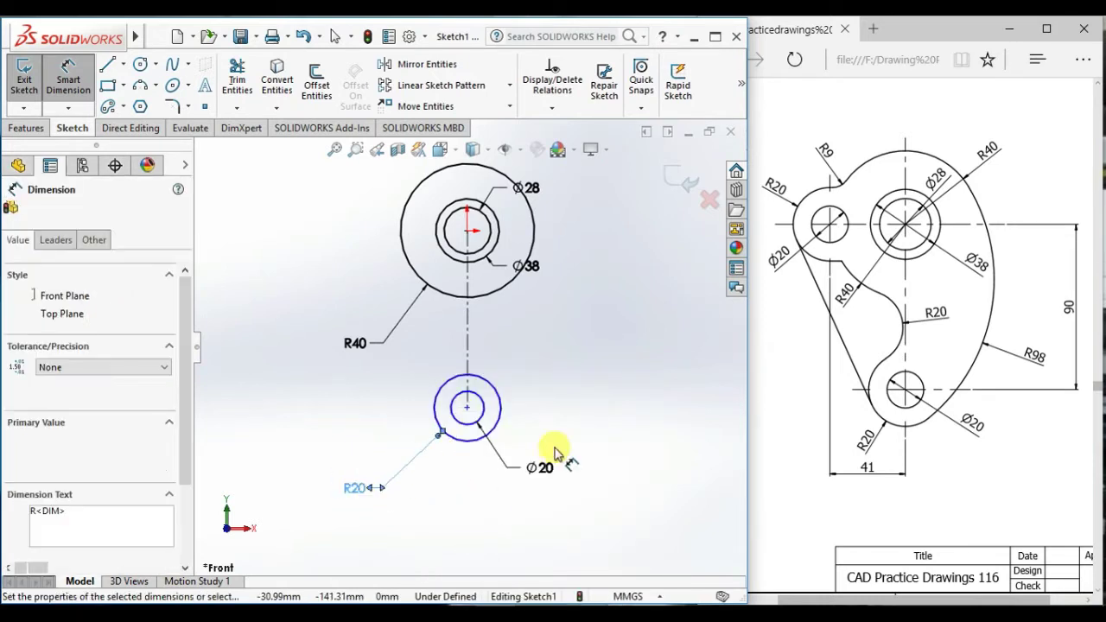
pyautogui.click(611, 400)
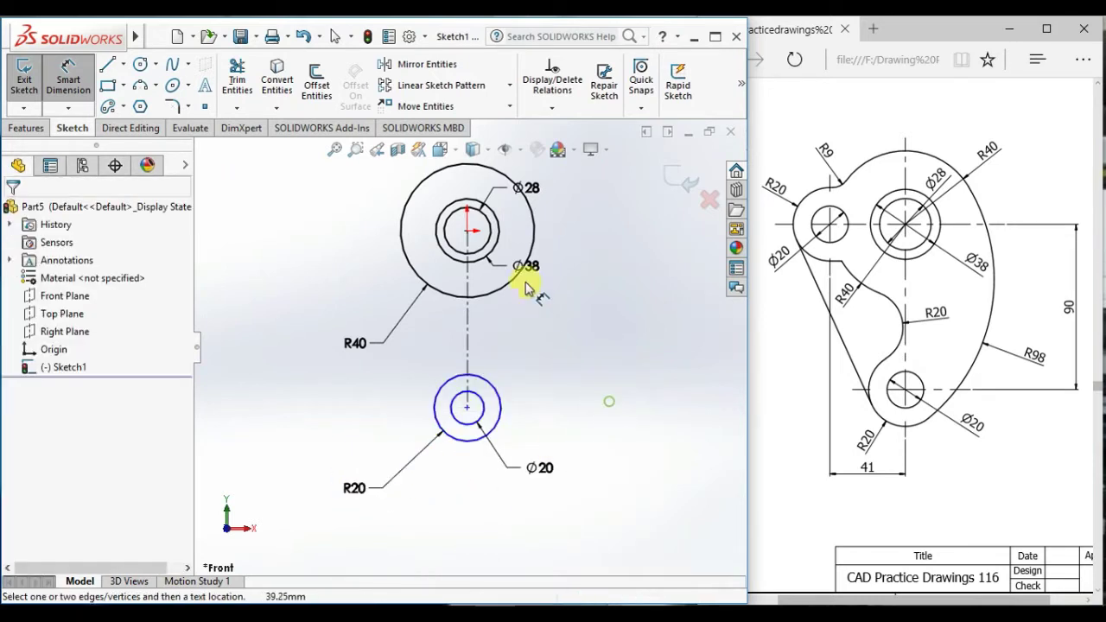
# - Dimension the vertical distance between the origin and the centre of the lower circles as 90 mm
pyautogui.click(467, 232)
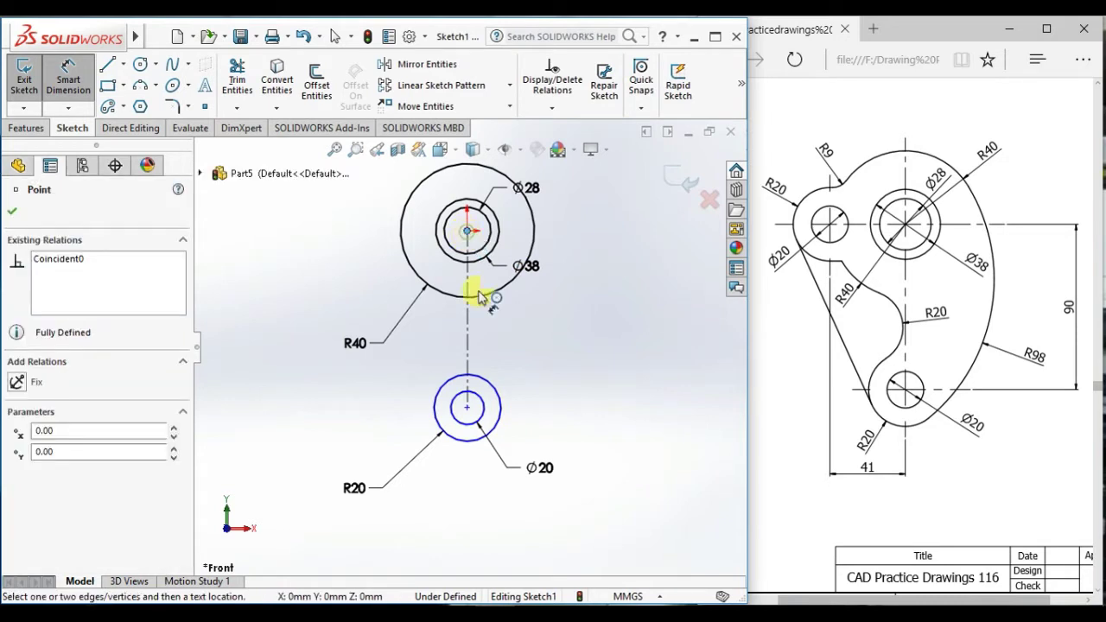
pyautogui.click(468, 409)
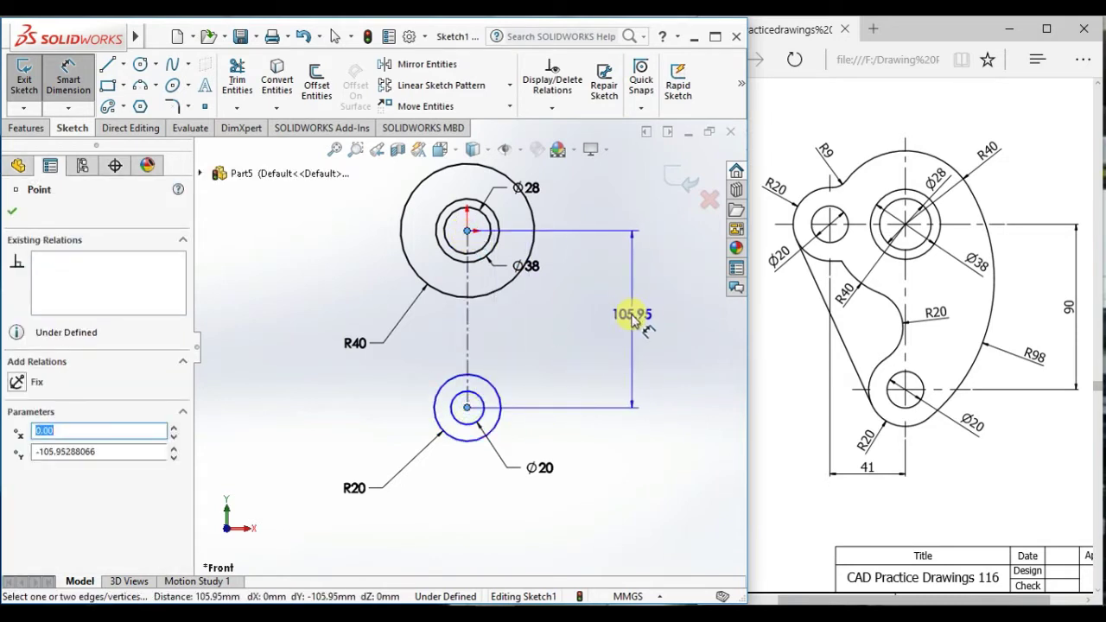
pyautogui.click(625, 319)
pyautogui.write('90')
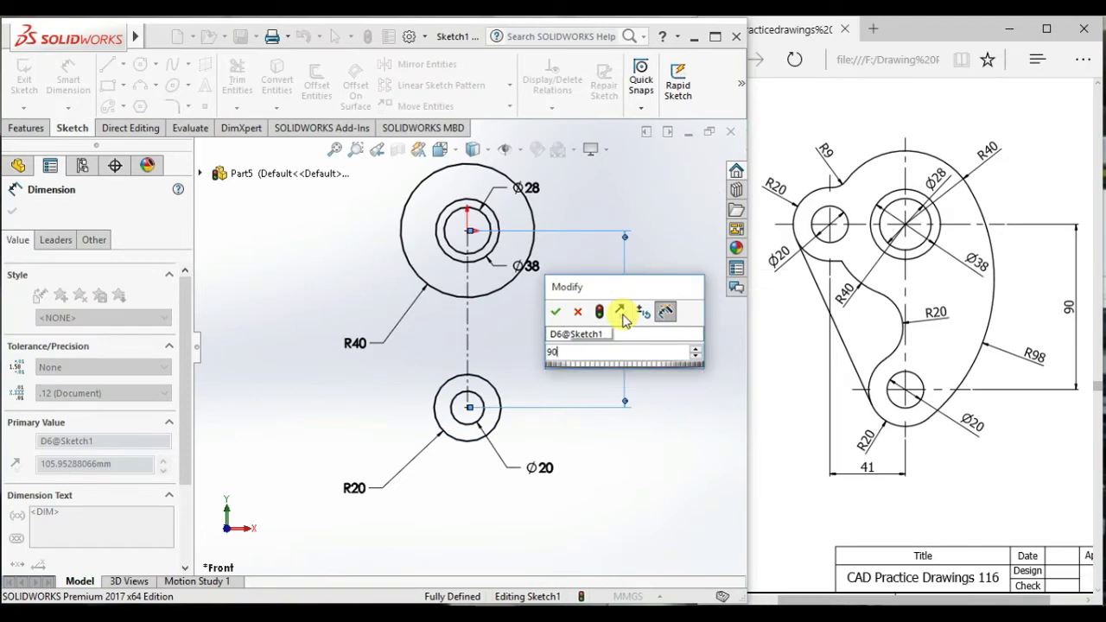
pyautogui.press('Return')
# - Draw a three-point arc of about 72 mm radius bulging right, from the large upper circle to the lower outer circle
pyautogui.click(138, 89)
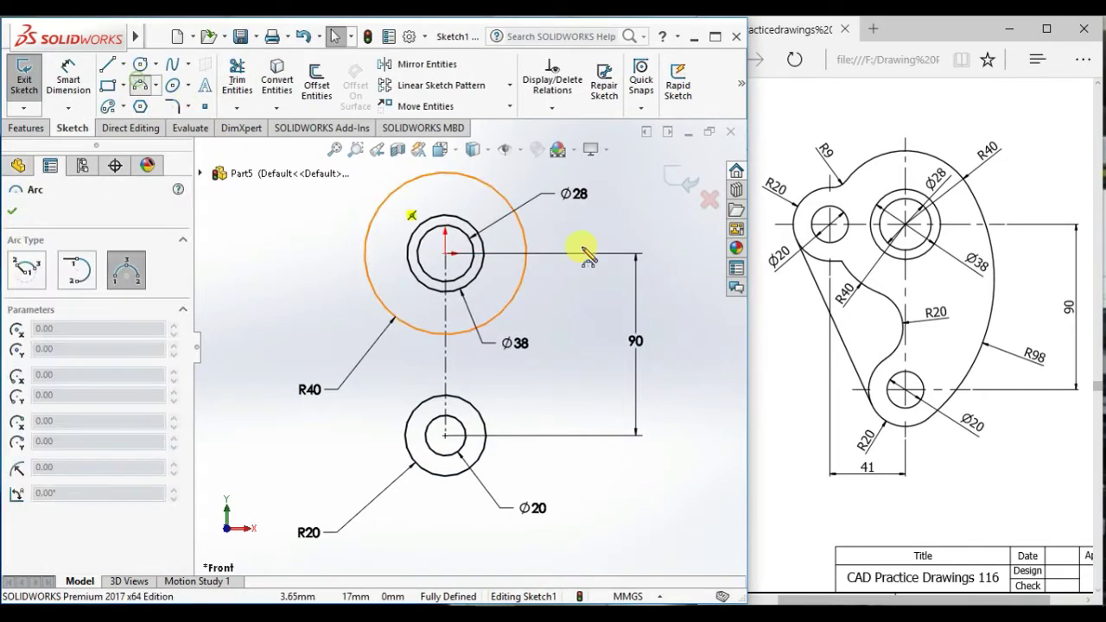
pyautogui.click(511, 208)
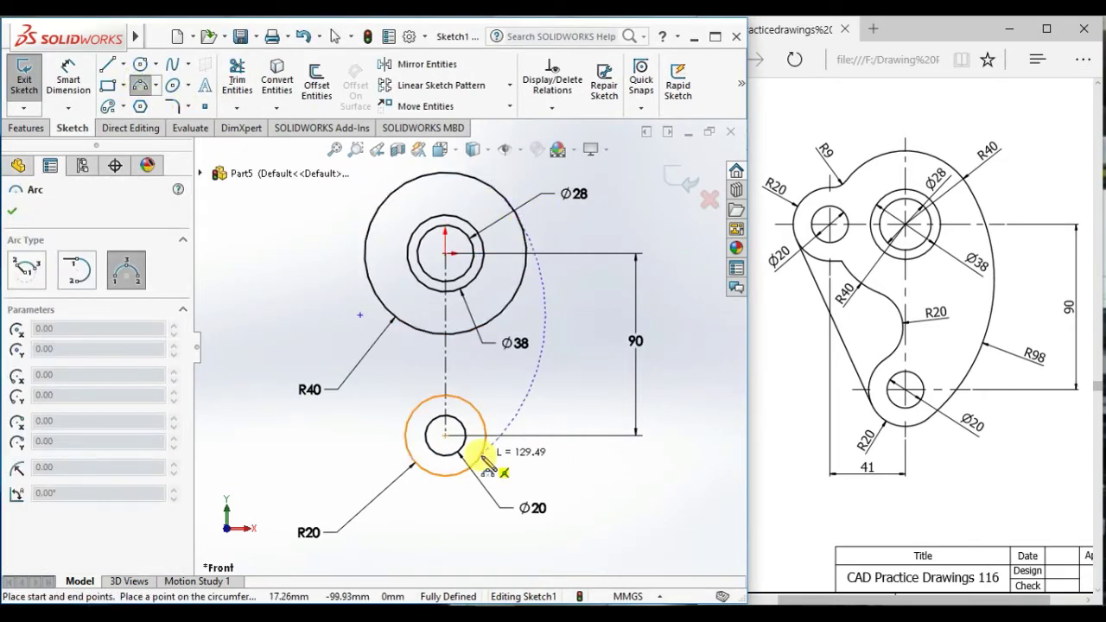
pyautogui.click(480, 453)
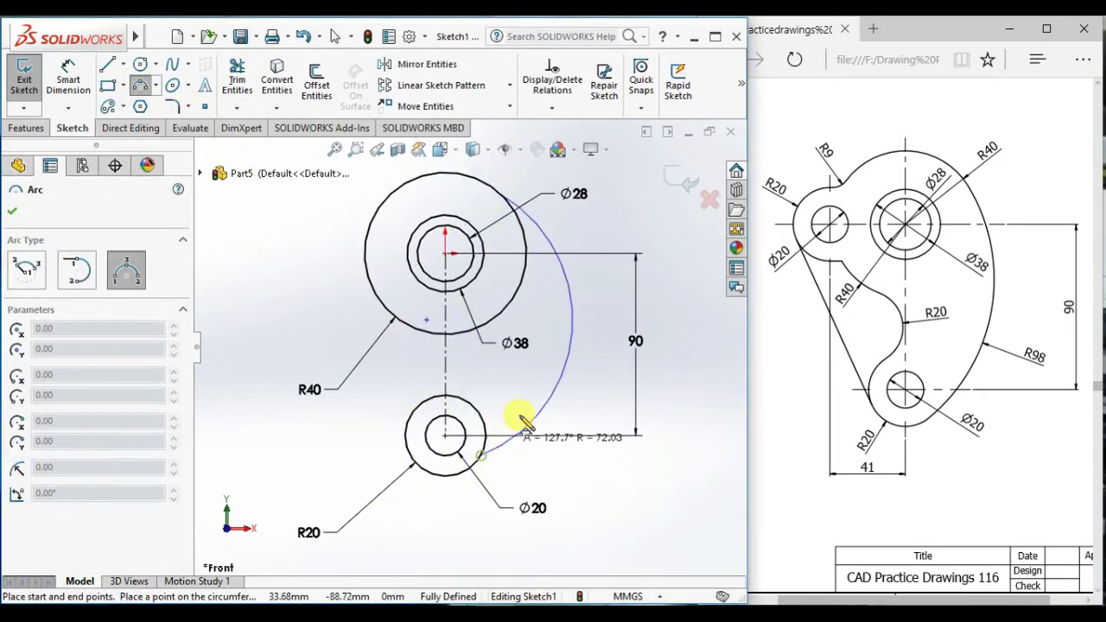
pyautogui.click(553, 389)
pyautogui.rightClick(299, 262)
pyautogui.click(342, 278)
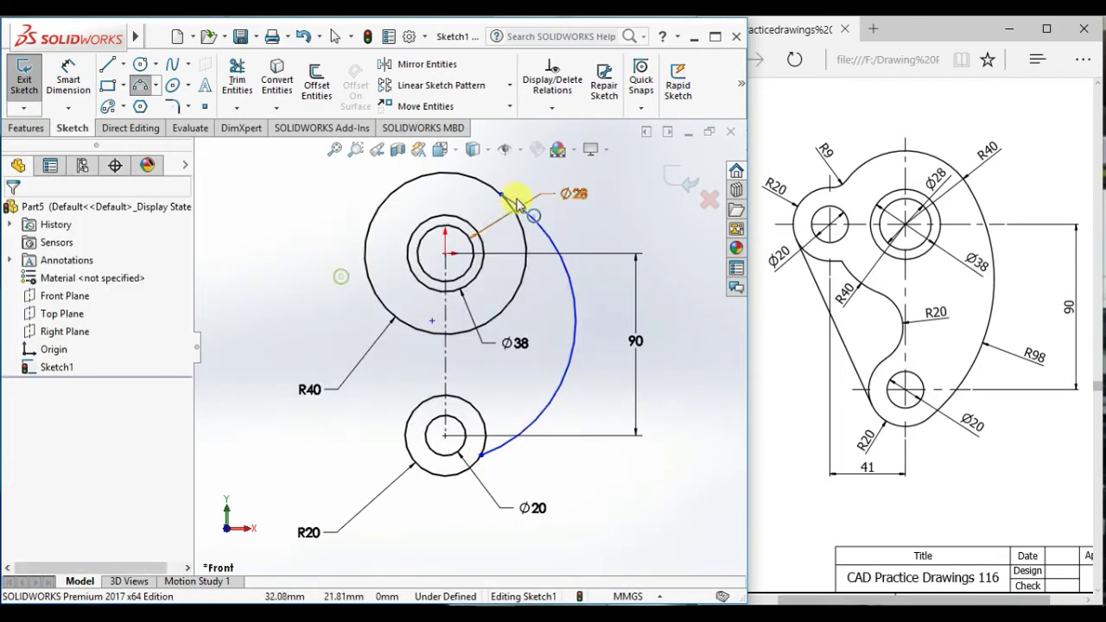
# - Make the right-hand arc tangent to both the R40 upper circle and the R20 lower circle
pyautogui.scroll(-5, 505, 212)
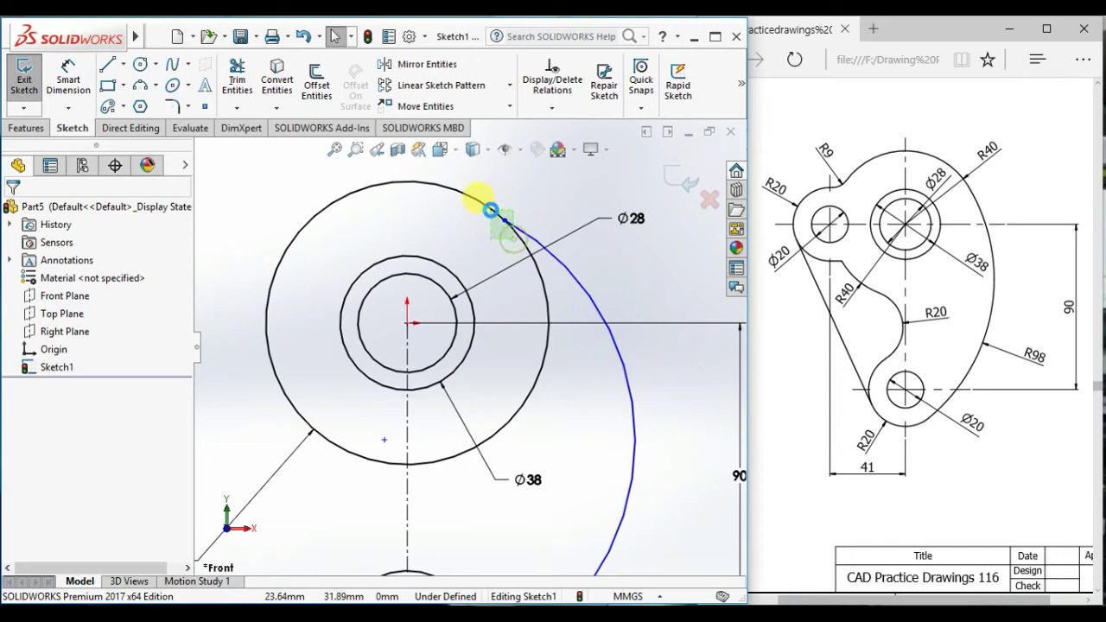
pyautogui.click(501, 221)
pyautogui.keyDown('ctrl'); pyautogui.click(484, 206); pyautogui.keyUp('ctrl')
pyautogui.click(563, 135)
pyautogui.click(602, 299)
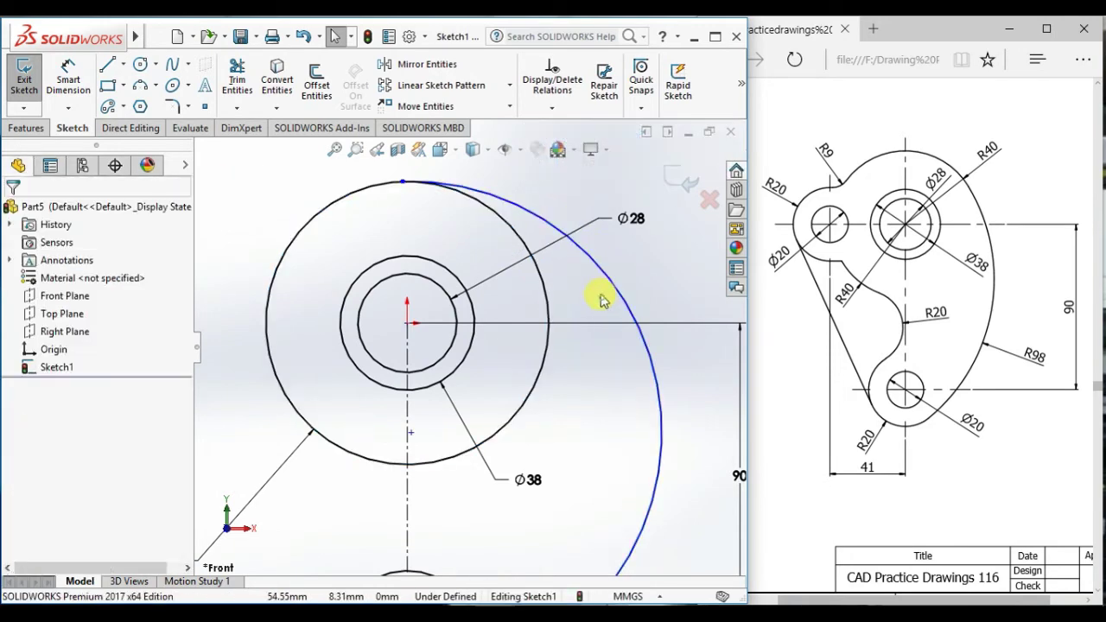
pyautogui.scroll(4, 602, 296)
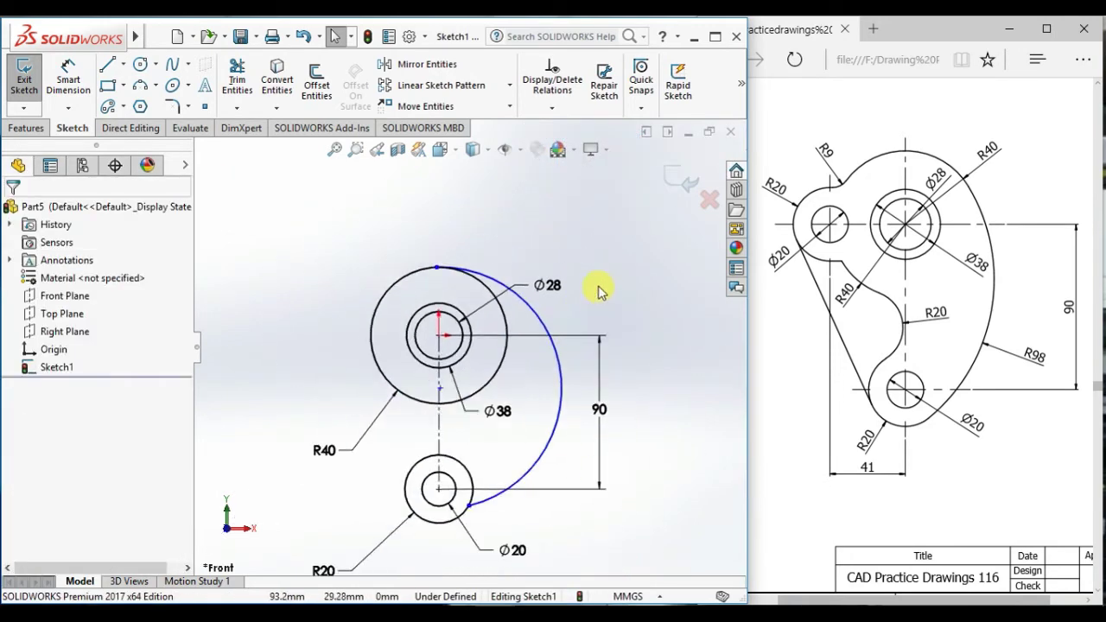
pyautogui.click(465, 512)
pyautogui.keyDown('ctrl'); pyautogui.click(499, 484); pyautogui.keyUp('ctrl')
pyautogui.click(528, 435)
pyautogui.click(528, 378)
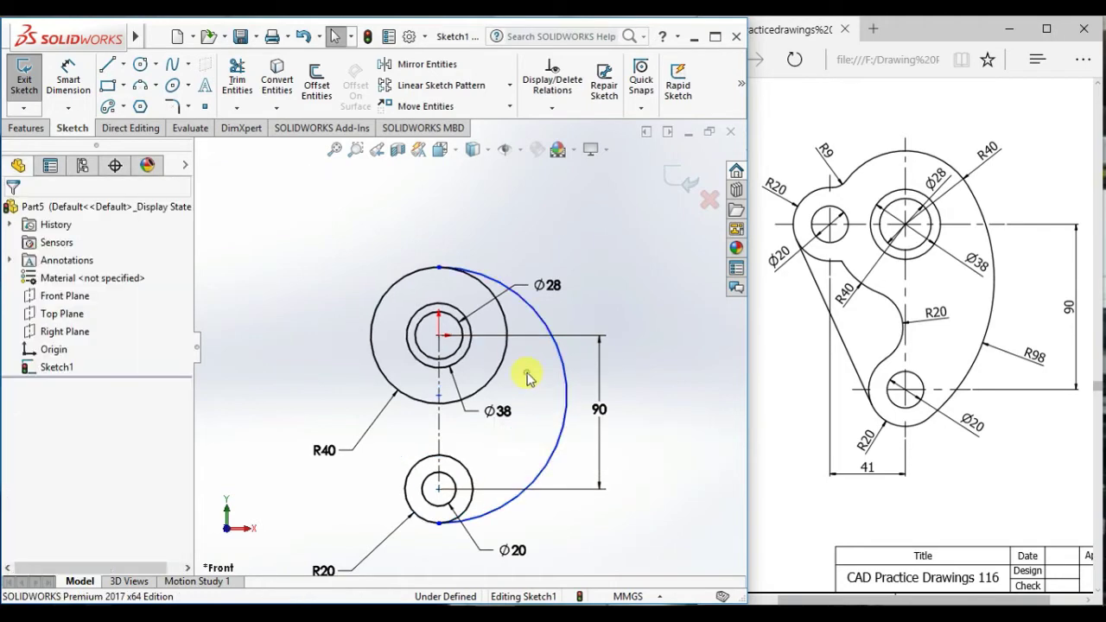
# - Dimension the right-hand tangent arc with a radius of 98 mm
pyautogui.moveTo(280, 448); pyautogui.dragTo(319, 260, button='right')
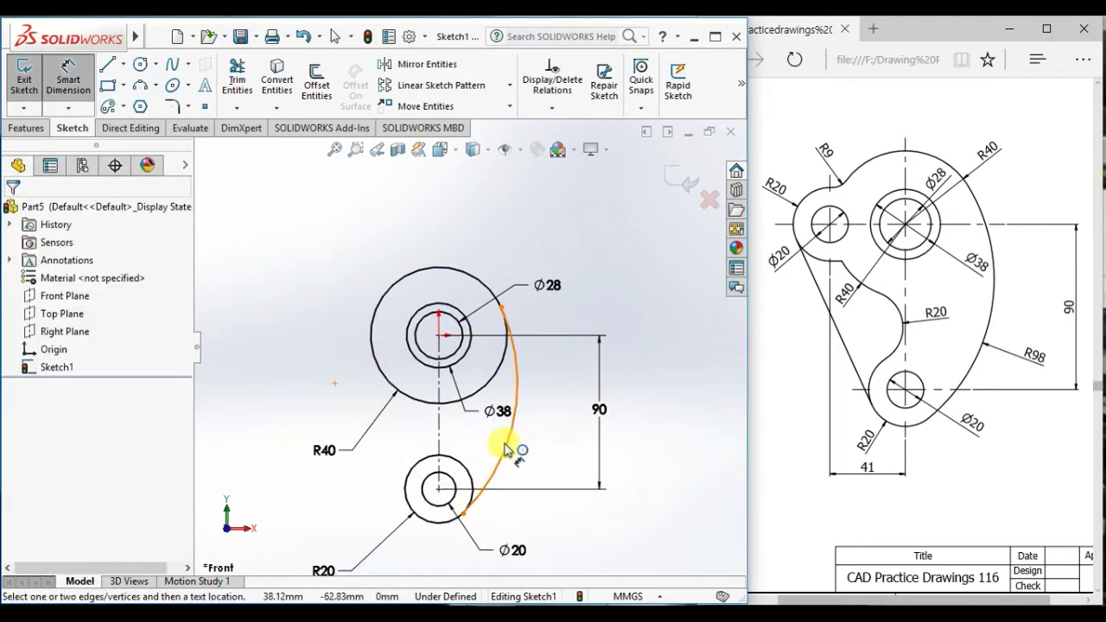
pyautogui.click(506, 445)
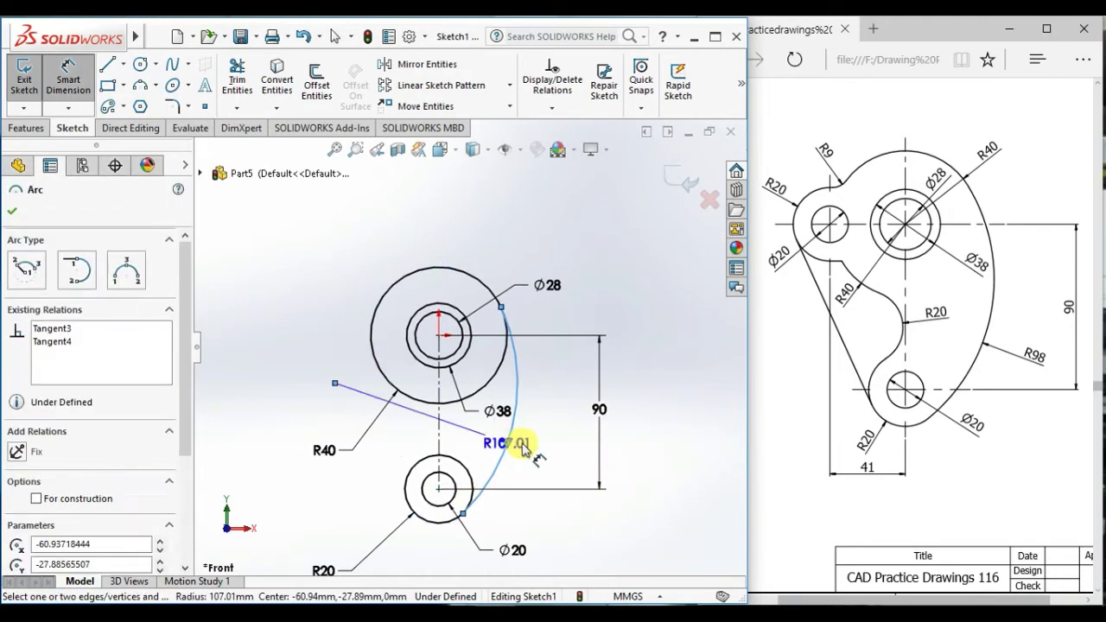
pyautogui.click(556, 472)
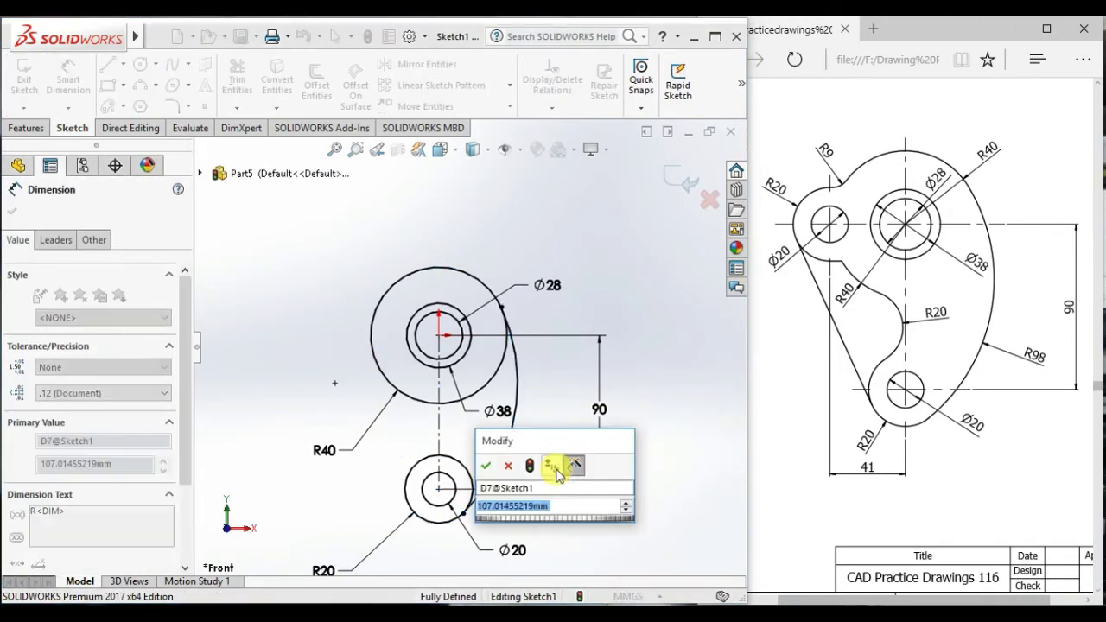
pyautogui.press('Return')
pyautogui.press('Escape')
pyautogui.press('f')
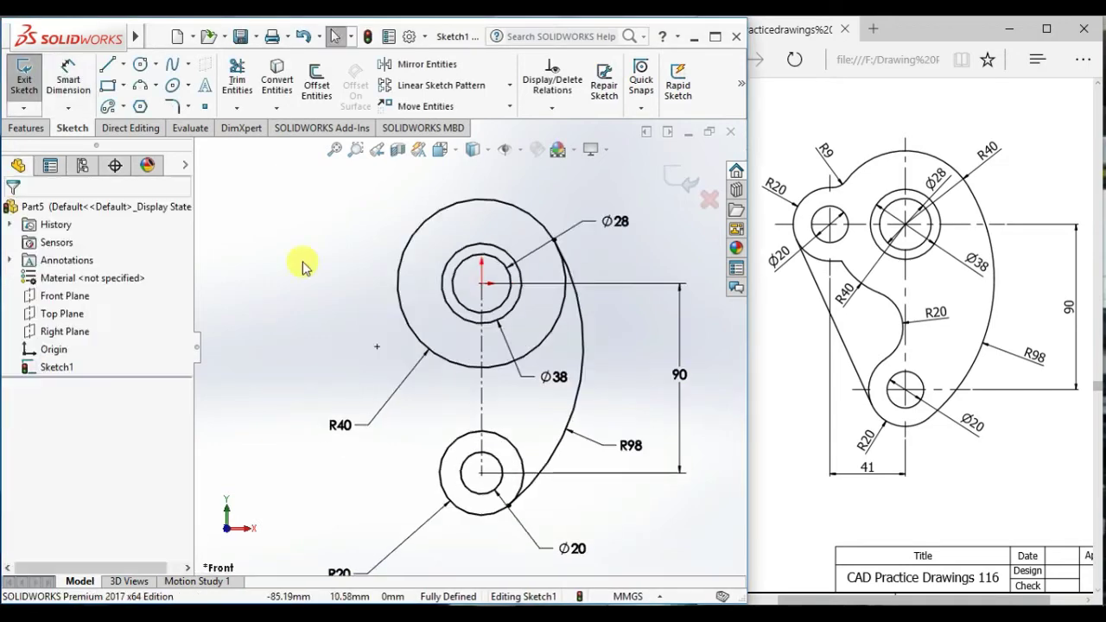
# - Draw a horizontal centerline from the origin out to the left, beyond the R40 circle
pyautogui.click(124, 67)
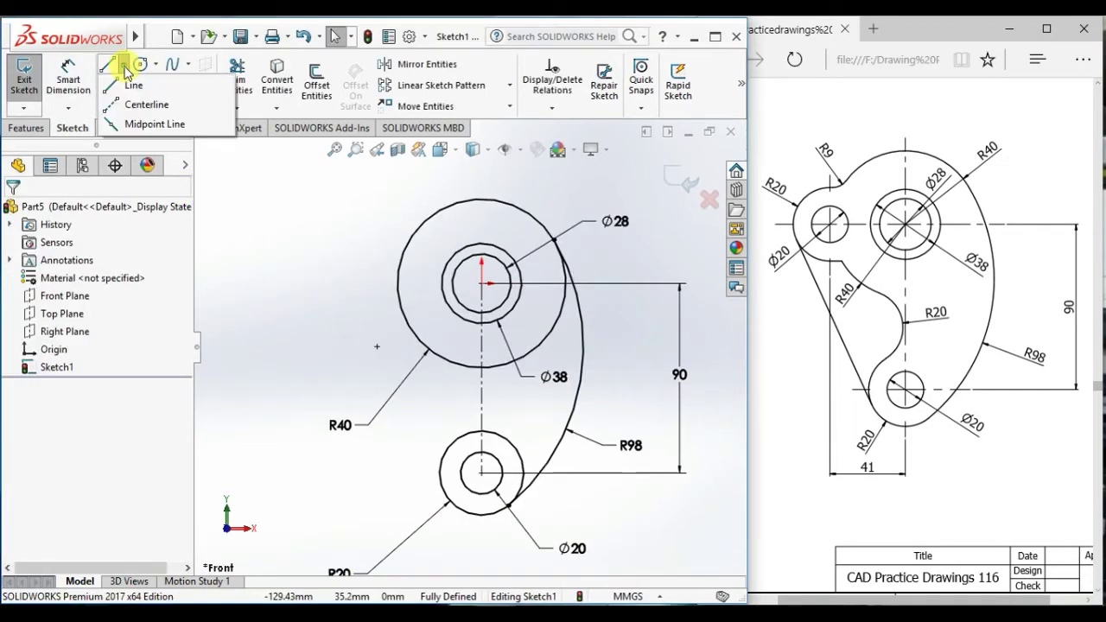
pyautogui.click(138, 105)
pyautogui.click(481, 284)
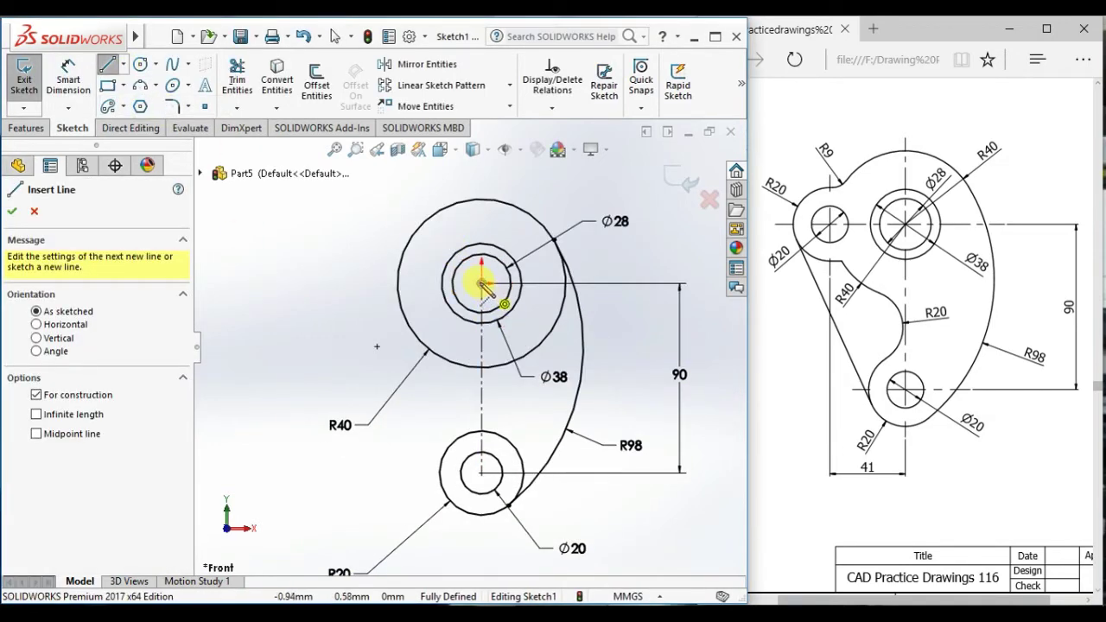
pyautogui.click(251, 283)
pyautogui.rightClick(292, 239)
pyautogui.click(319, 247)
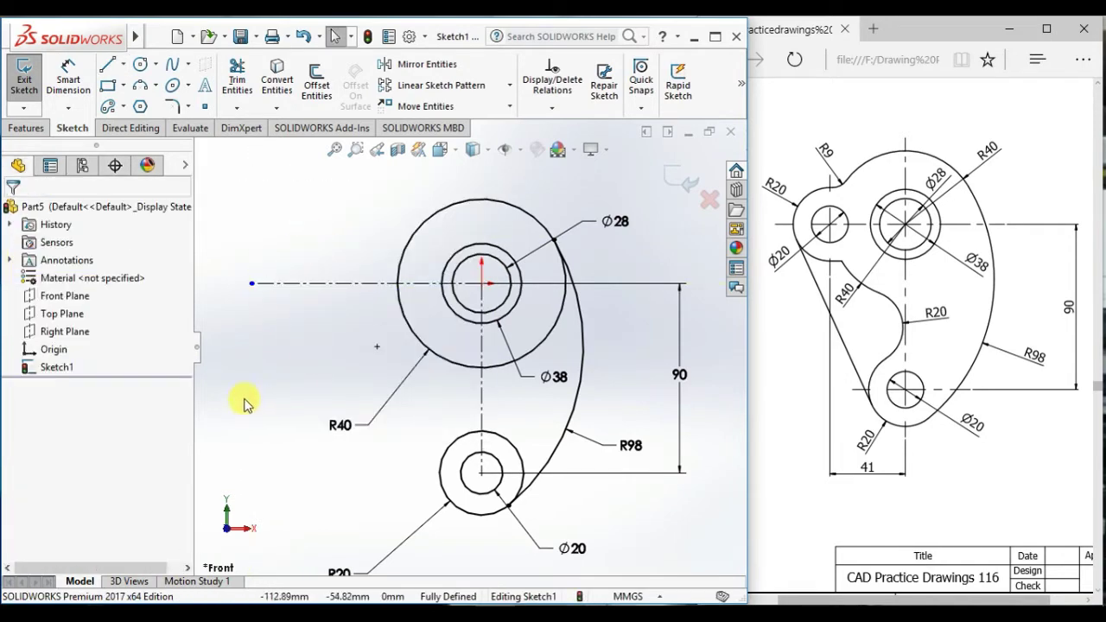
# - Draw two concentric circles of about 24 mm and 44 mm diameter on the horizontal centerline, about 91 mm left of the origin
pyautogui.moveTo(244, 398); pyautogui.dragTo(294, 380, button='right')
pyautogui.click(290, 283)
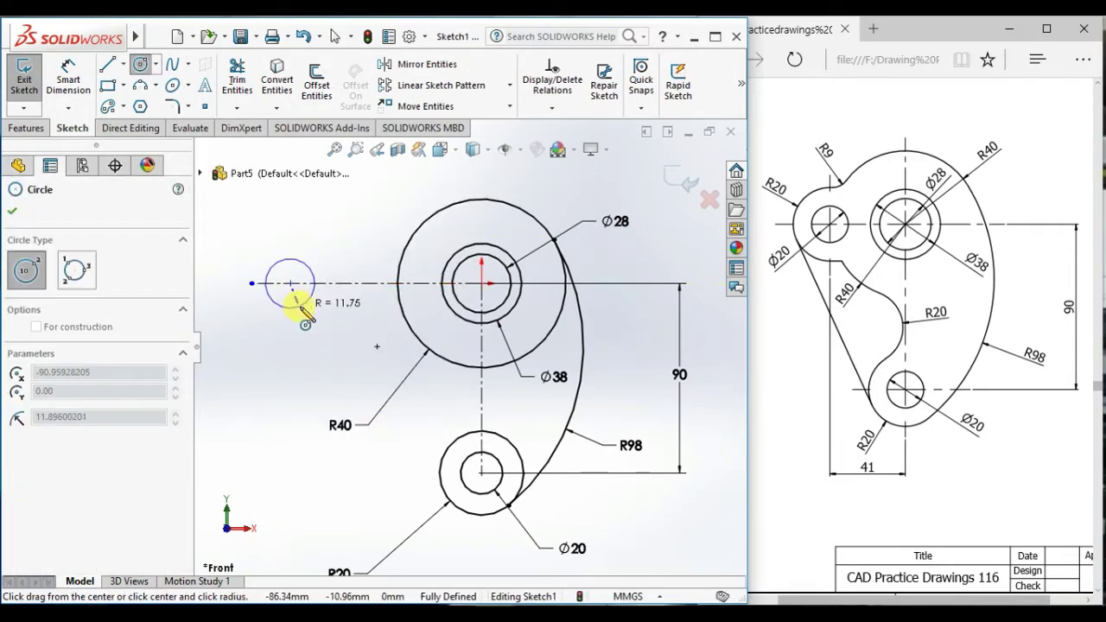
pyautogui.click(301, 306)
pyautogui.click(290, 284)
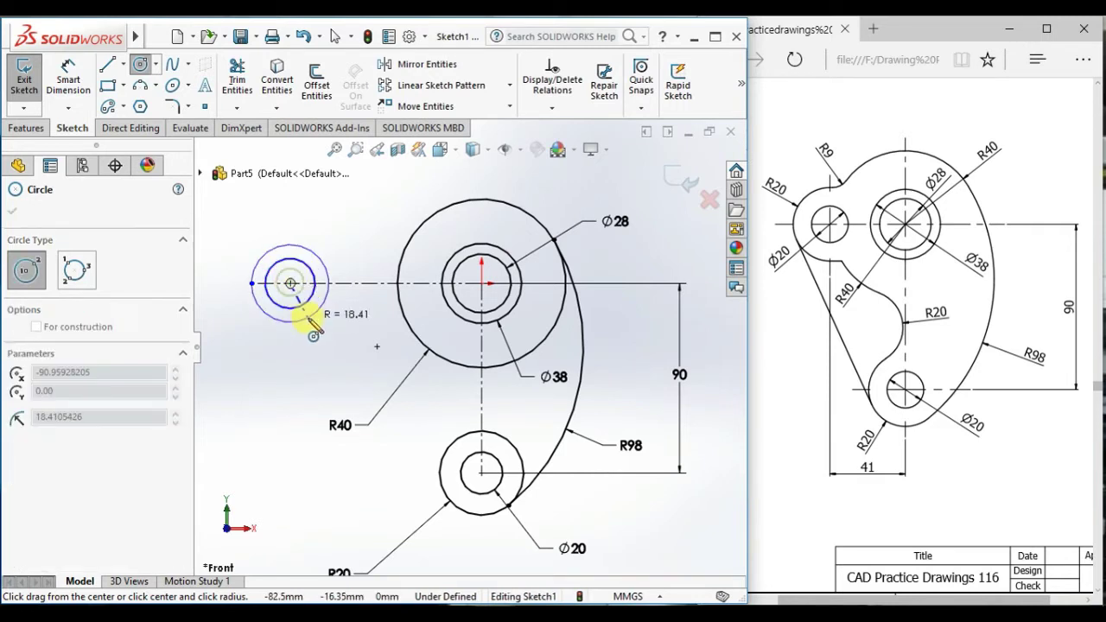
pyautogui.click(311, 326)
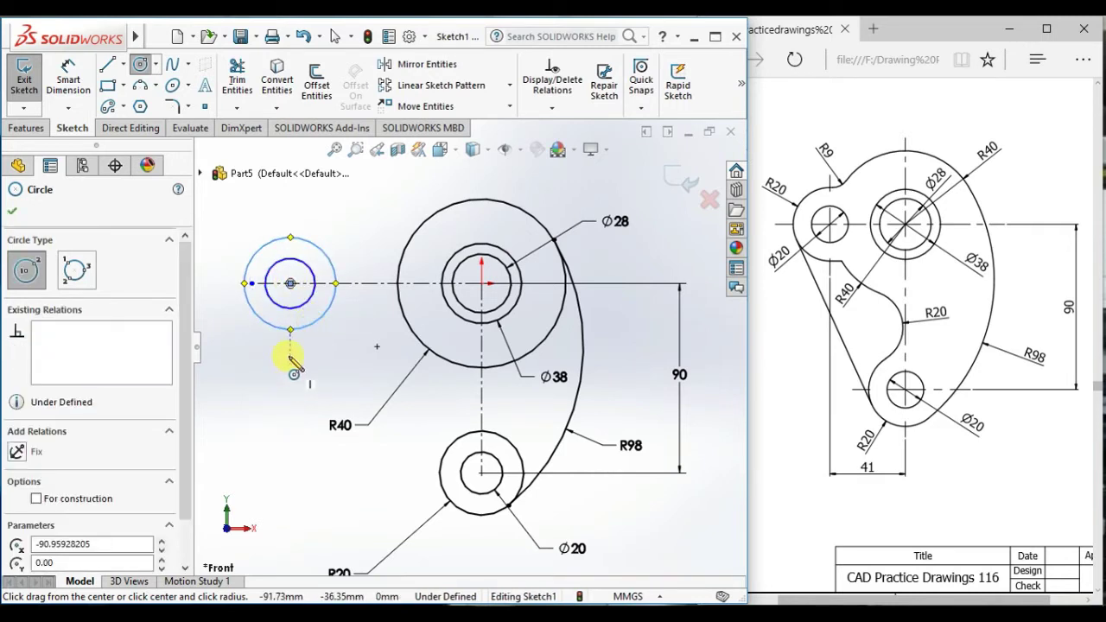
pyautogui.rightClick(289, 356)
pyautogui.click(316, 370)
# - Dimension the inner circle on the horizontal centerline with a diameter of 20 mm
pyautogui.moveTo(303, 451); pyautogui.dragTo(339, 251, button='right')
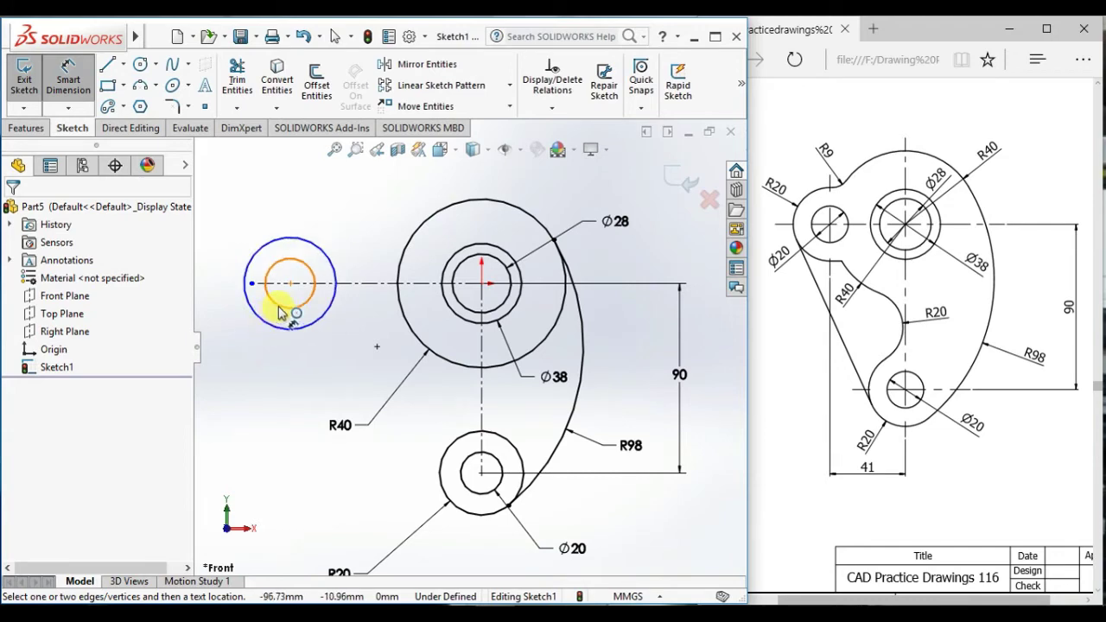
pyautogui.click(285, 309)
pyautogui.click(233, 354)
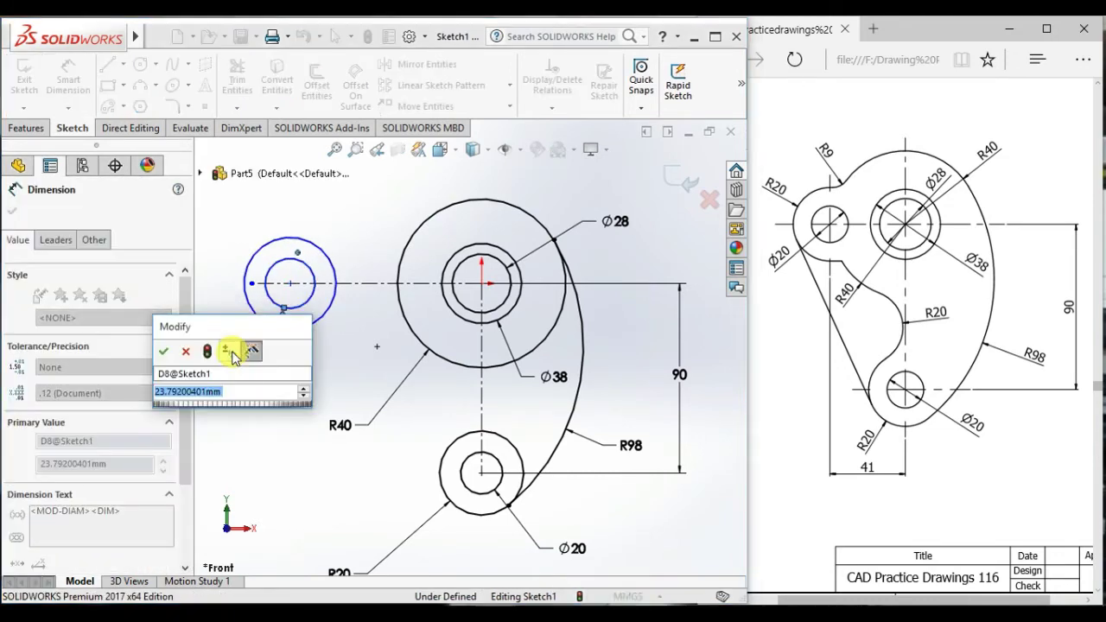
pyautogui.write('20')
pyautogui.press('Return')
pyautogui.click(274, 405)
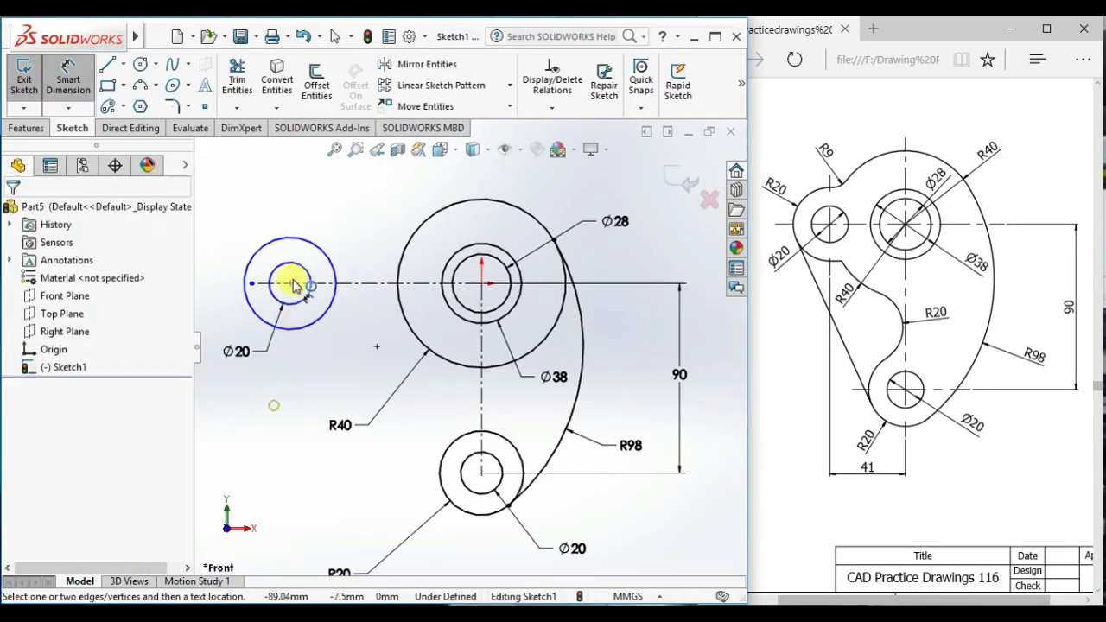
# - Dimension the outer circle on the horizontal centerline at 40 mm diameter and display the dimension as a radius
pyautogui.click(260, 247)
pyautogui.click(232, 227)
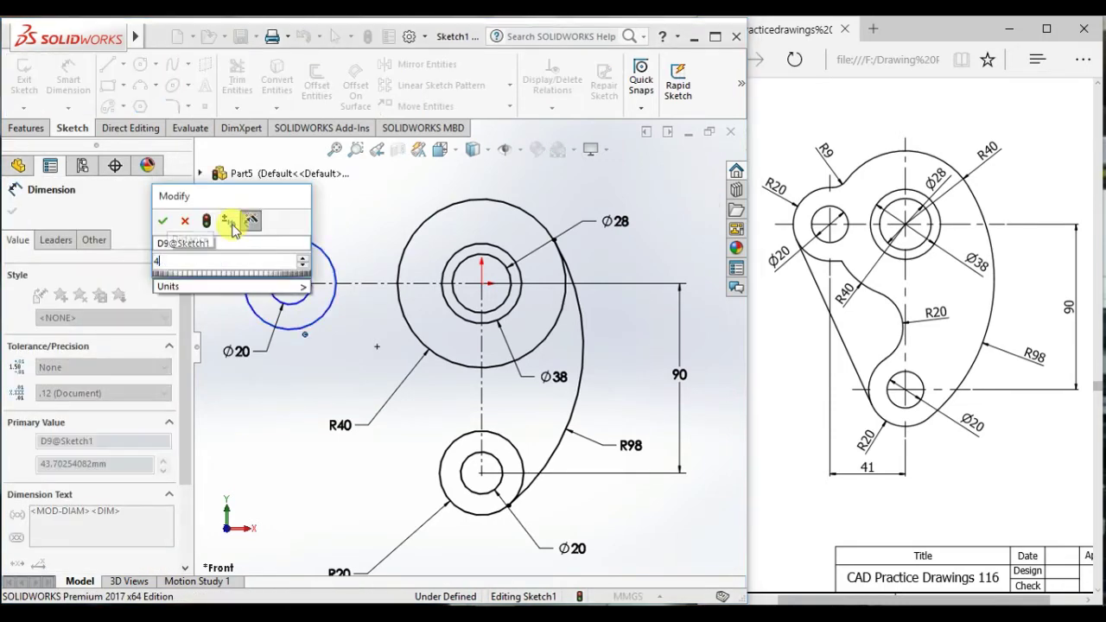
pyautogui.write('40')
pyautogui.press('Return')
pyautogui.rightClick(233, 227)
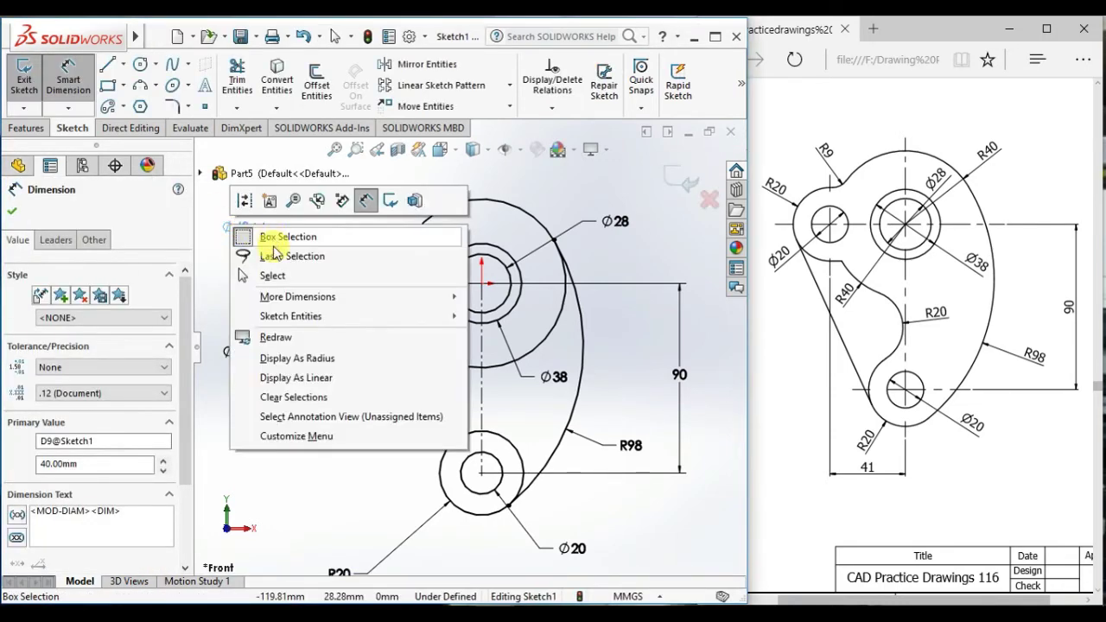
pyautogui.click(281, 355)
pyautogui.click(272, 453)
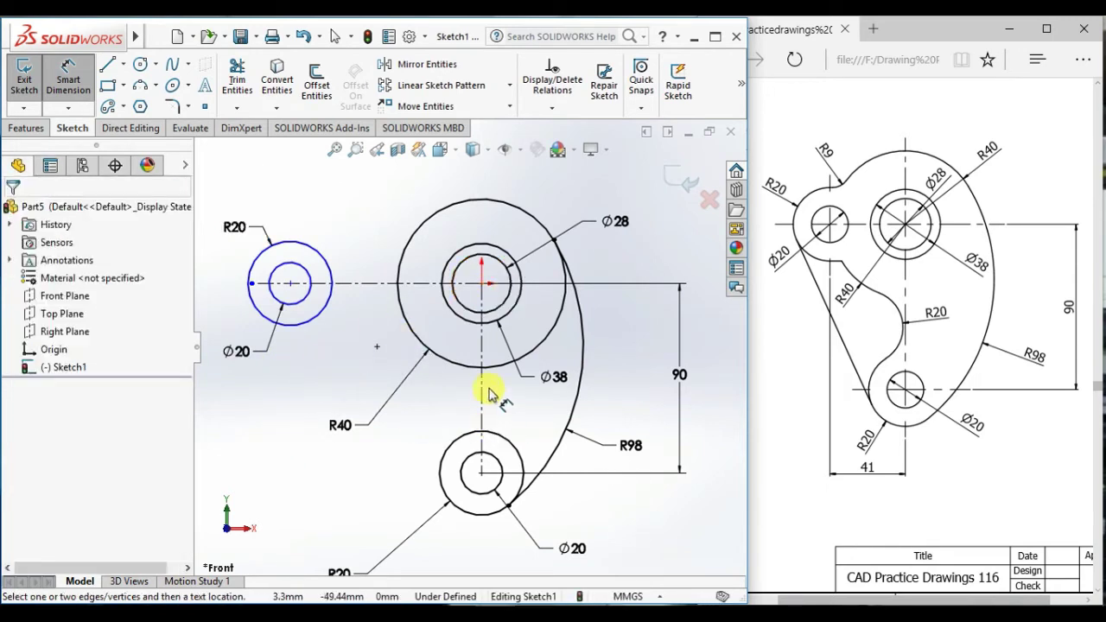
# - Dimension the horizontal distance from the origin to the left circles' centre as 41 mm, placed below the sketch
pyautogui.click(482, 284)
pyautogui.click(290, 284)
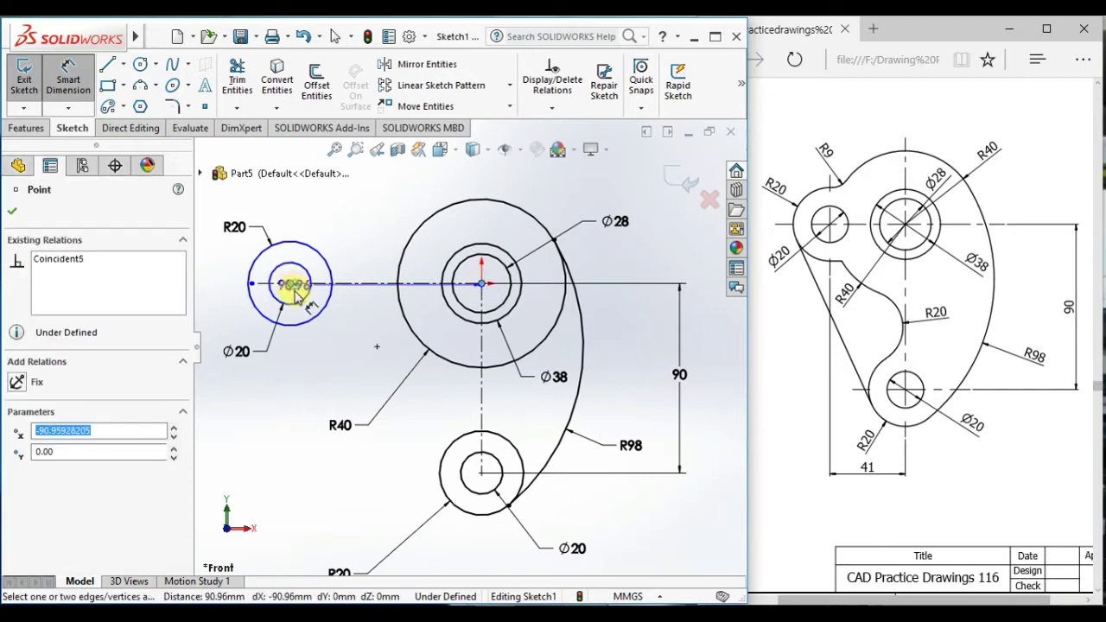
pyautogui.click(382, 529)
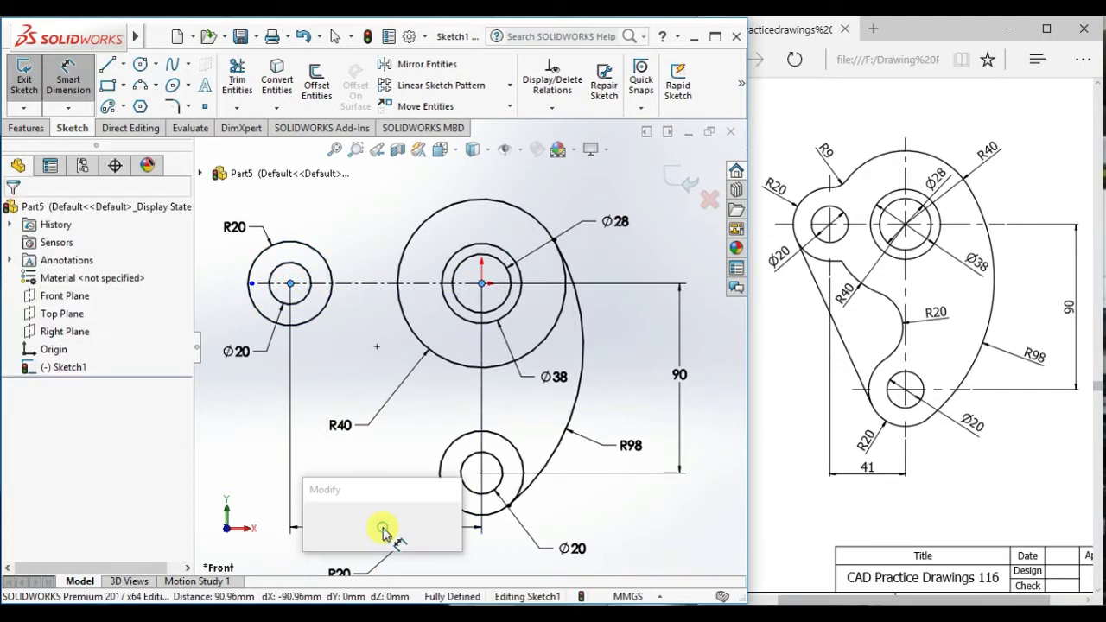
pyautogui.write('41')
pyautogui.press('Return')
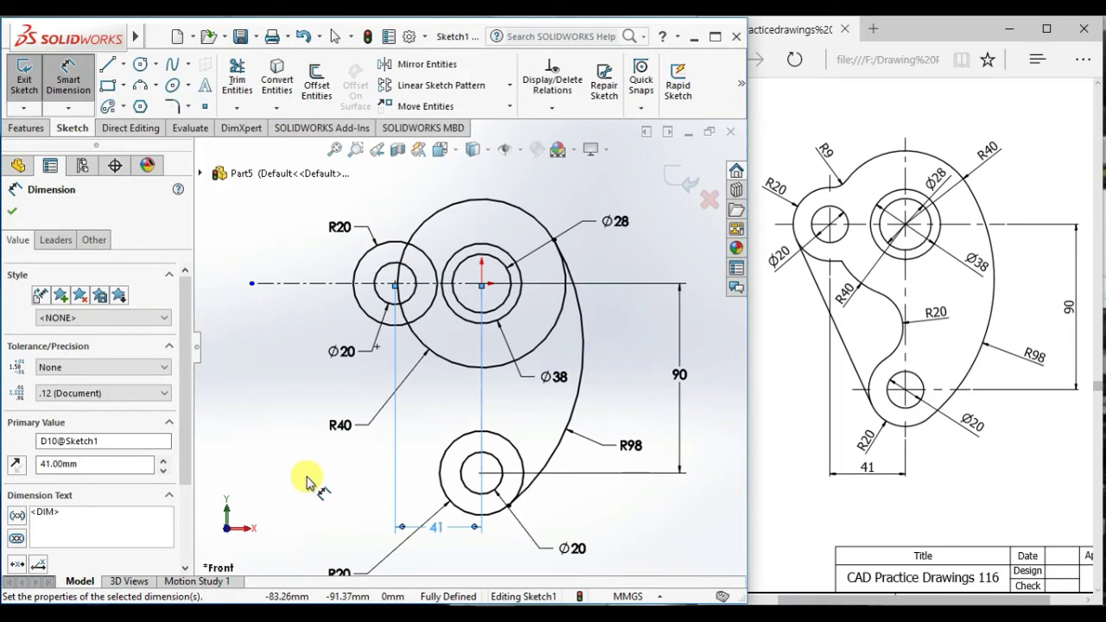
pyautogui.click(307, 481)
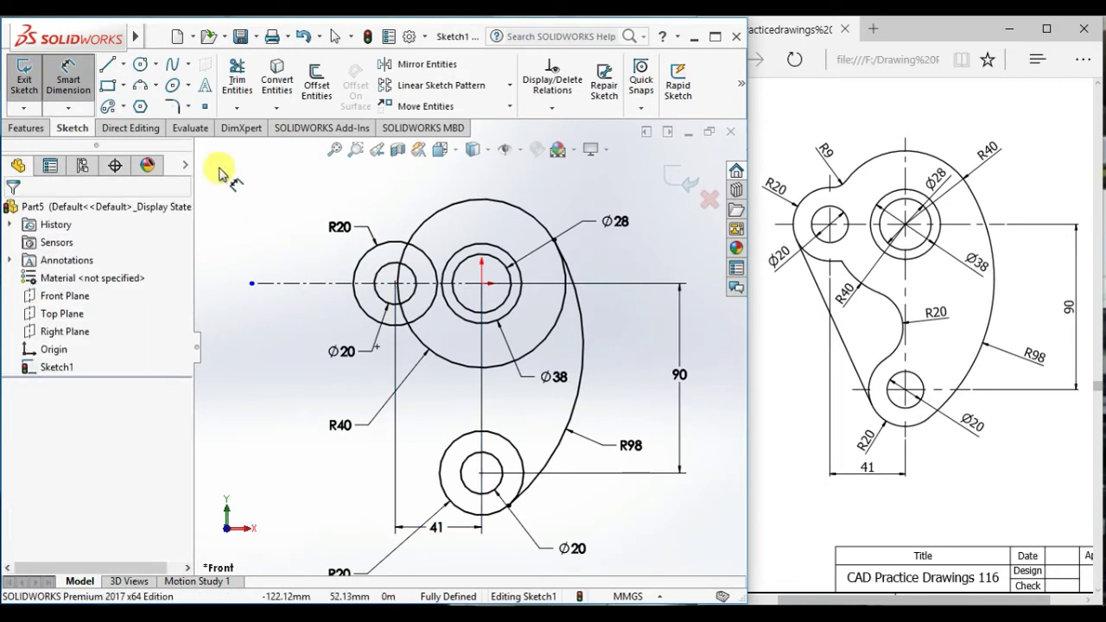
# - Draw a straight line joining the left sides of the left R20 circle and the lower R20 circle, tangent to both
pyautogui.click(108, 65)
pyautogui.moveTo(361, 314); pyautogui.dragTo(445, 492)
pyautogui.rightClick(264, 350)
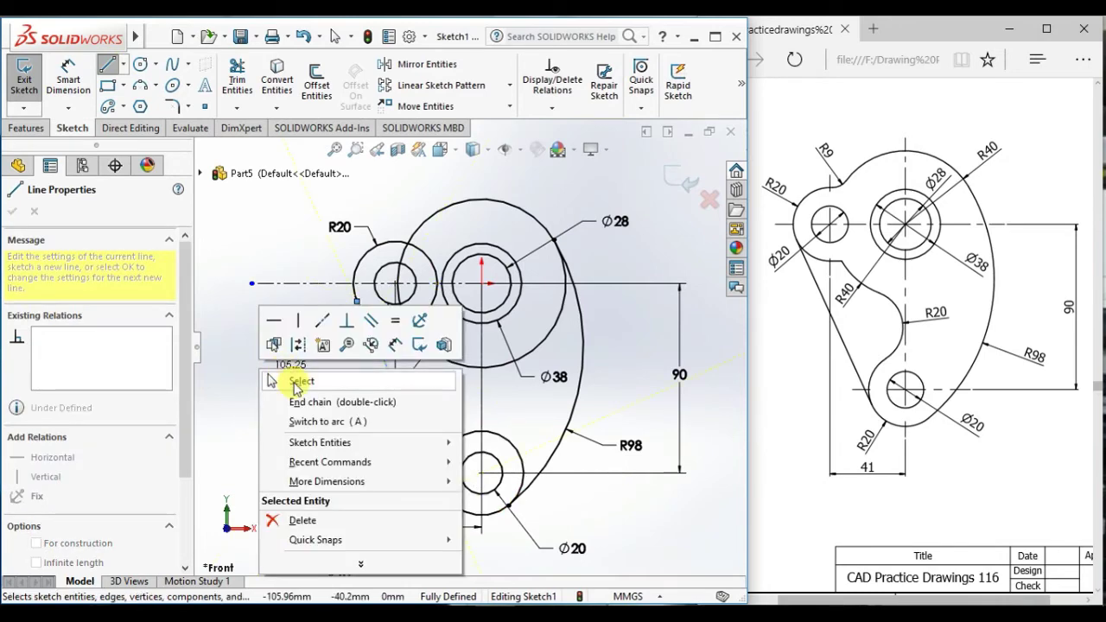
pyautogui.click(292, 383)
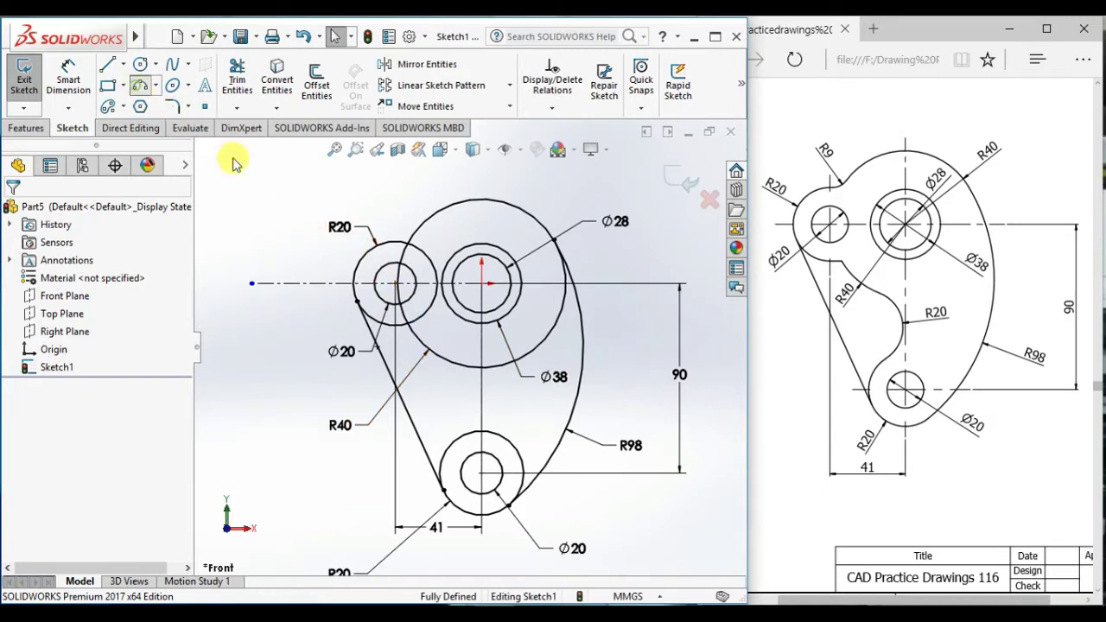
# - Draw a three-point arc bulging right, from the bottom of the R40 circle to the top of the lower R20 circle
pyautogui.click(441, 359)
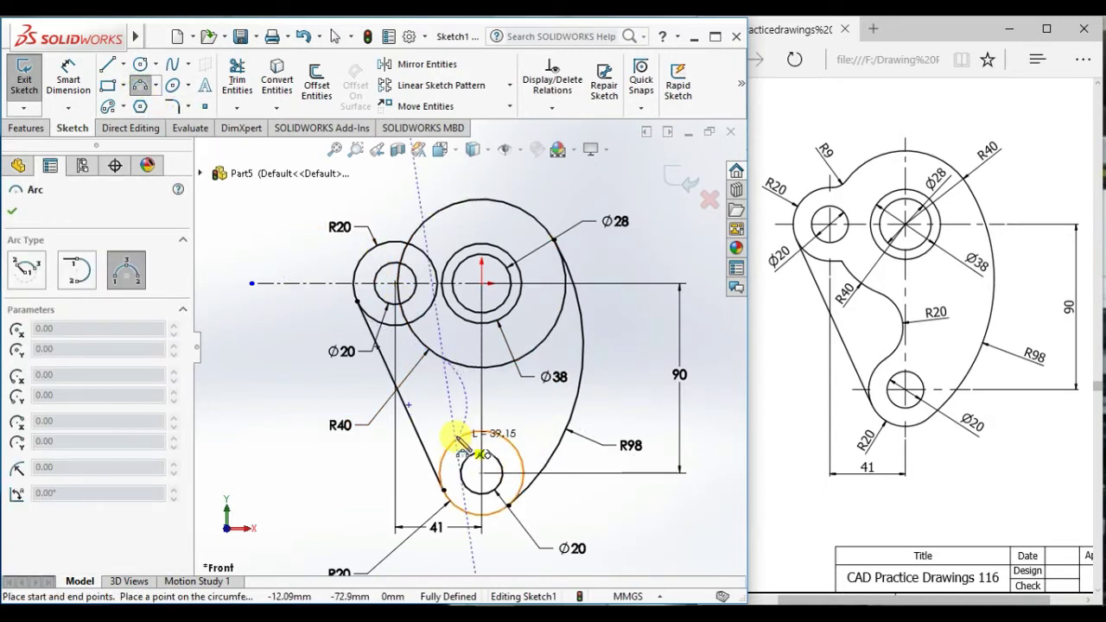
pyautogui.click(463, 443)
pyautogui.click(468, 407)
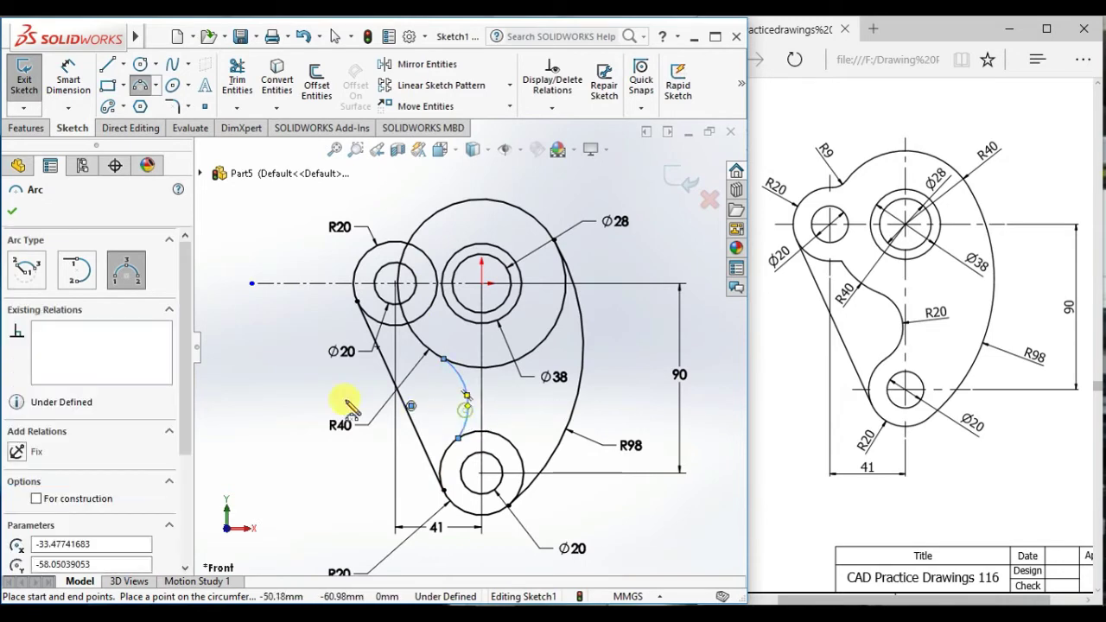
# - Finish the arc and make it tangent to the large R40 circle
pyautogui.rightClick(311, 380)
pyautogui.click(327, 392)
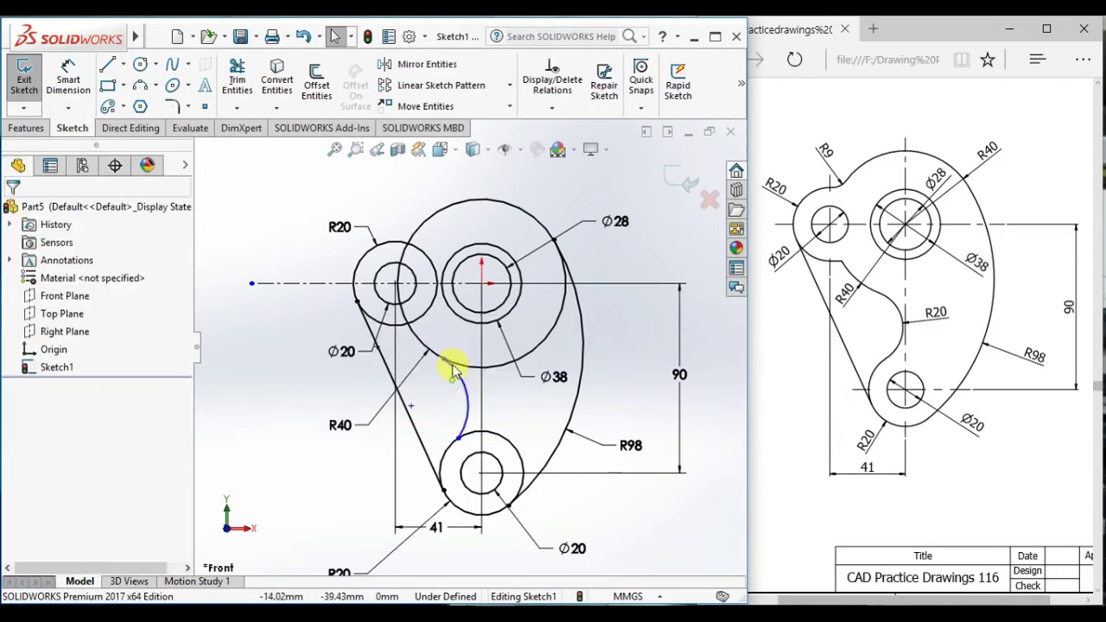
pyautogui.click(453, 370)
pyautogui.keyDown('ctrl'); pyautogui.click(460, 363); pyautogui.keyUp('ctrl')
pyautogui.click(515, 277)
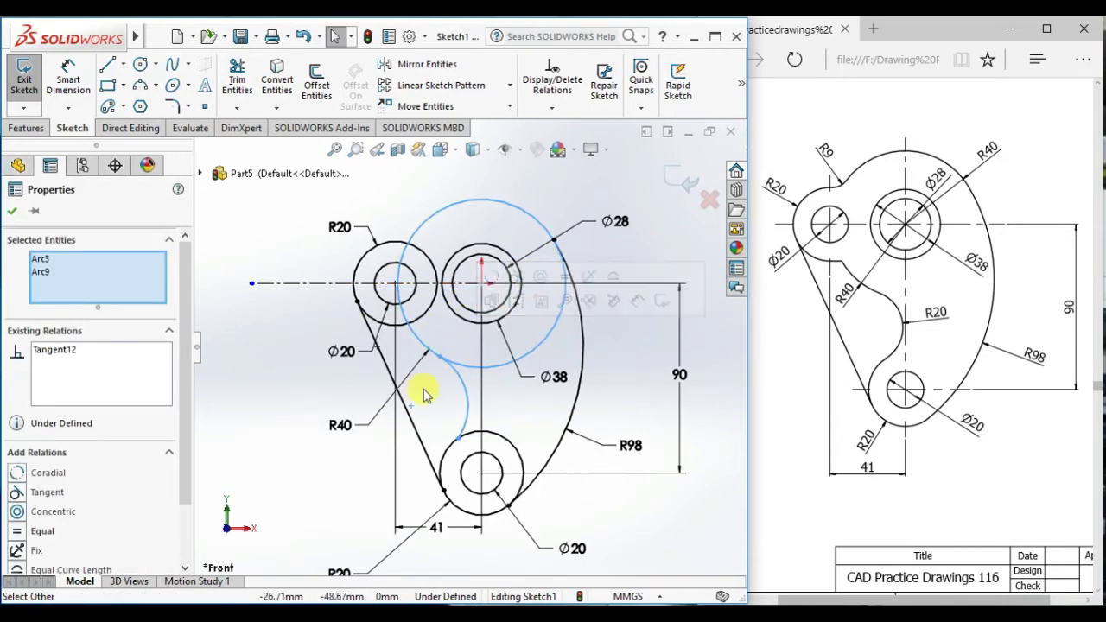
pyautogui.click(411, 406)
# - Make the same inner arc tangent to the lower R20 circle
pyautogui.click(470, 451)
pyautogui.click(456, 439)
pyautogui.keyDown('ctrl'); pyautogui.click(464, 428); pyautogui.keyUp('ctrl')
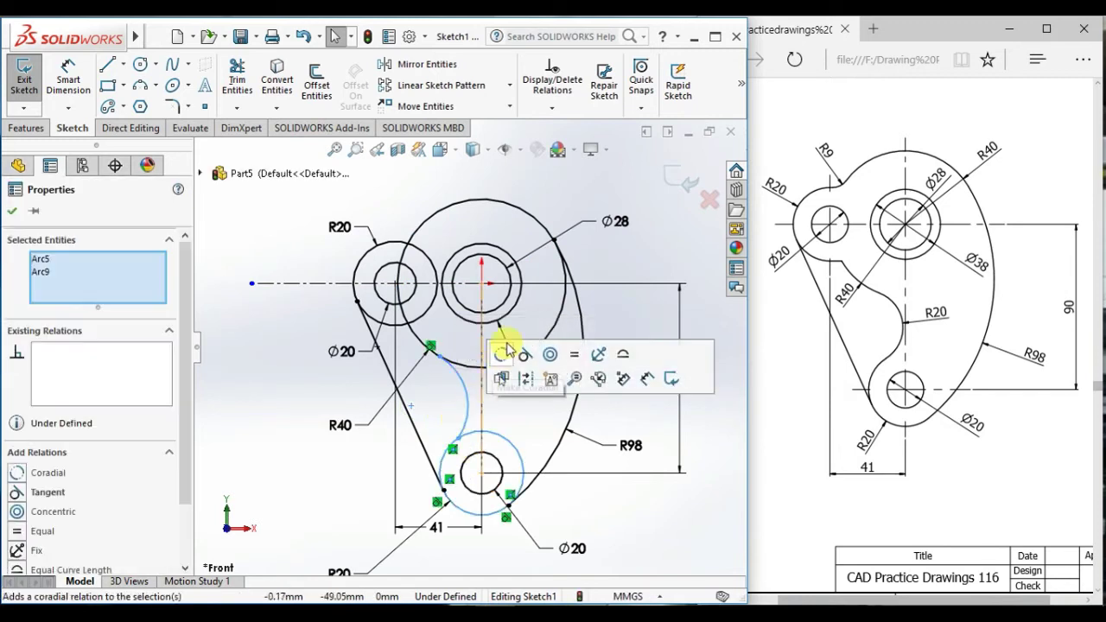
pyautogui.click(524, 354)
pyautogui.click(395, 445)
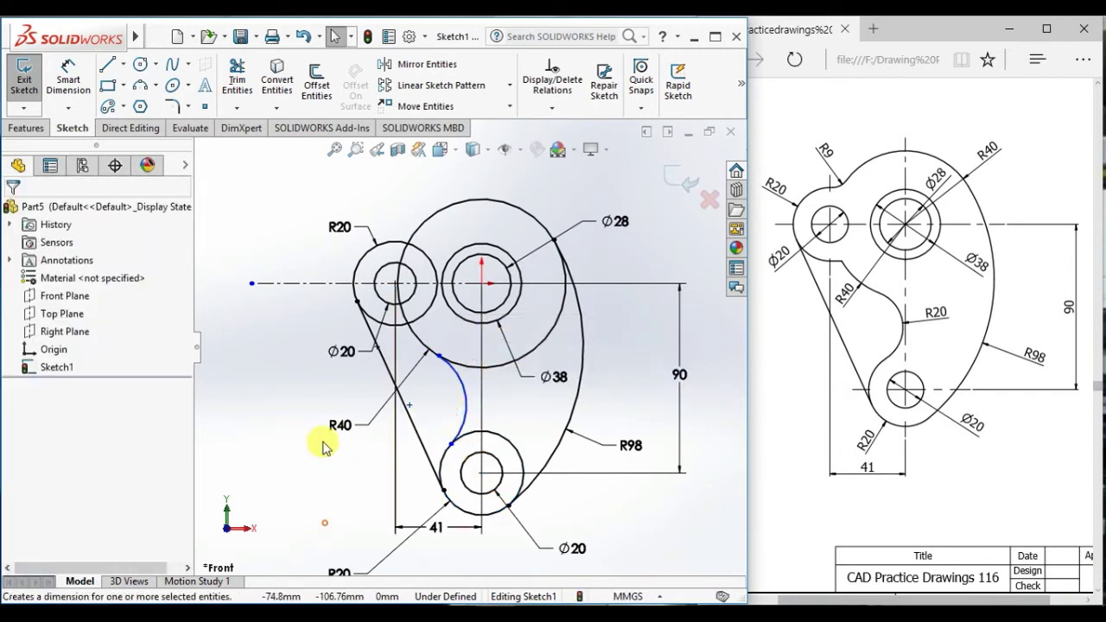
# - Dimension the inner tangent arc with a radius of 20 mm, placed to its right
pyautogui.moveTo(323, 443); pyautogui.dragTo(311, 318, button='right')
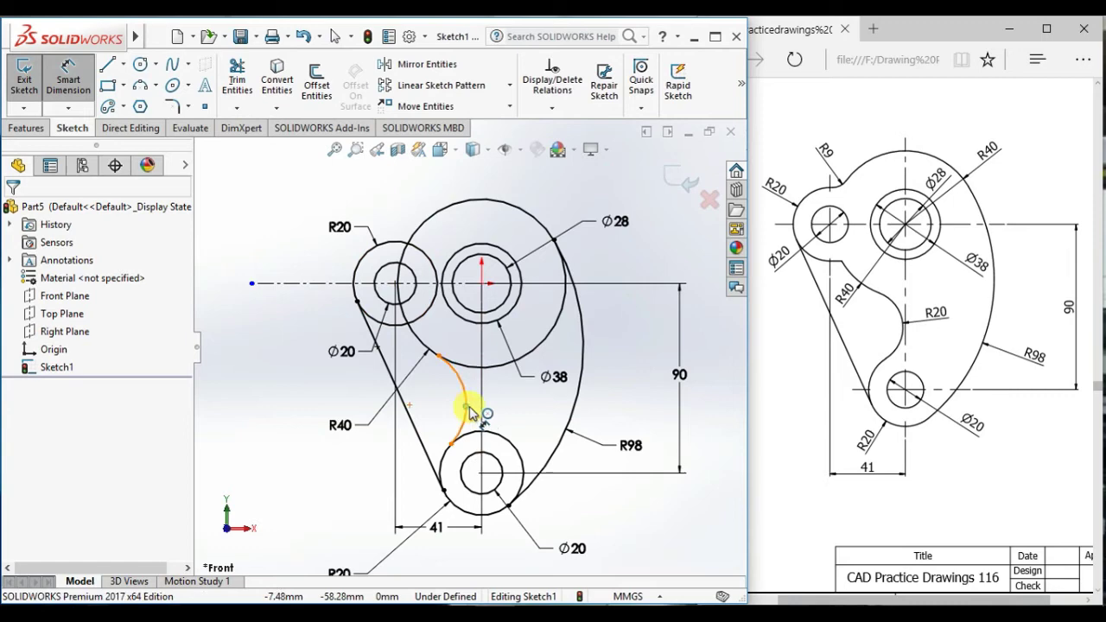
pyautogui.click(463, 410)
pyautogui.click(510, 402)
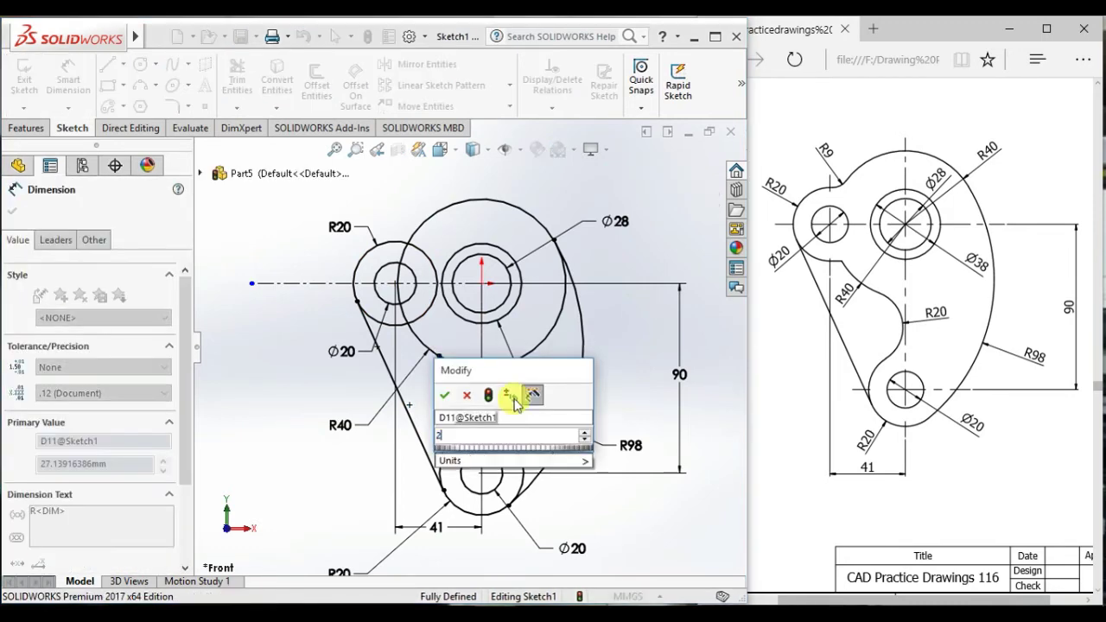
pyautogui.write('20')
pyautogui.press('Return')
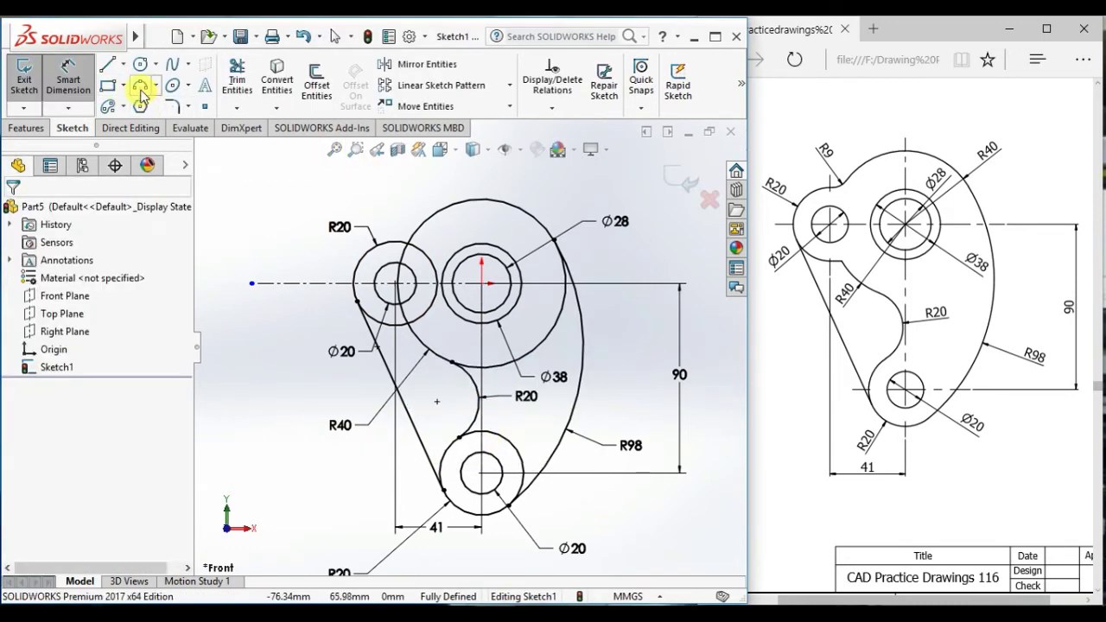
# - Draw a three-point arc bulging downward, from the top of the left R20 circle to the upper left of the R40 circle
pyautogui.click(140, 86)
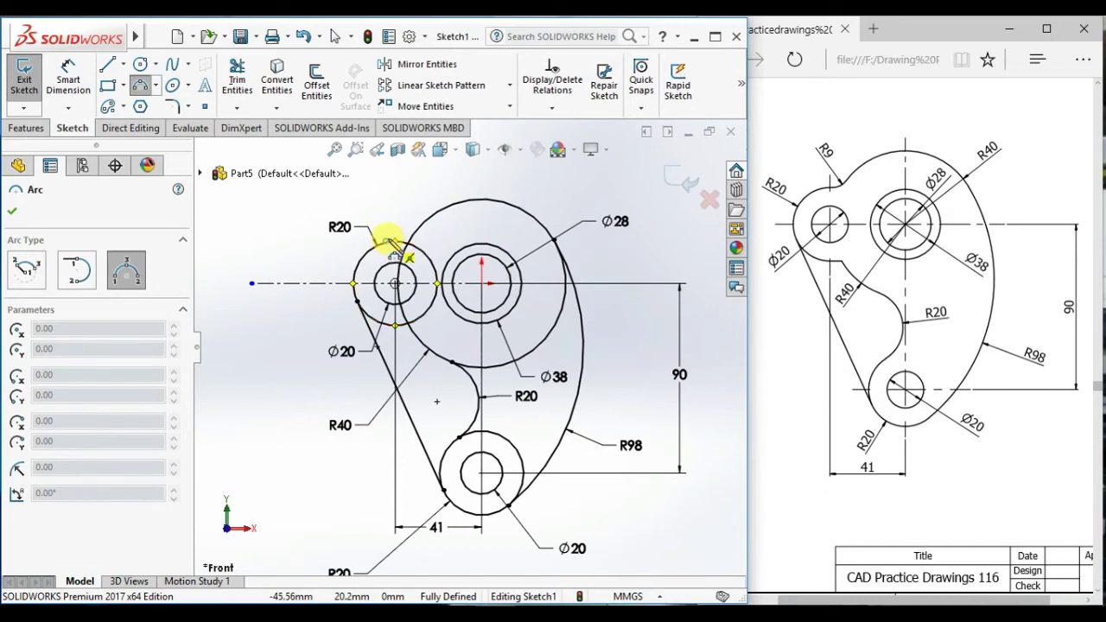
pyautogui.click(388, 241)
pyautogui.click(424, 222)
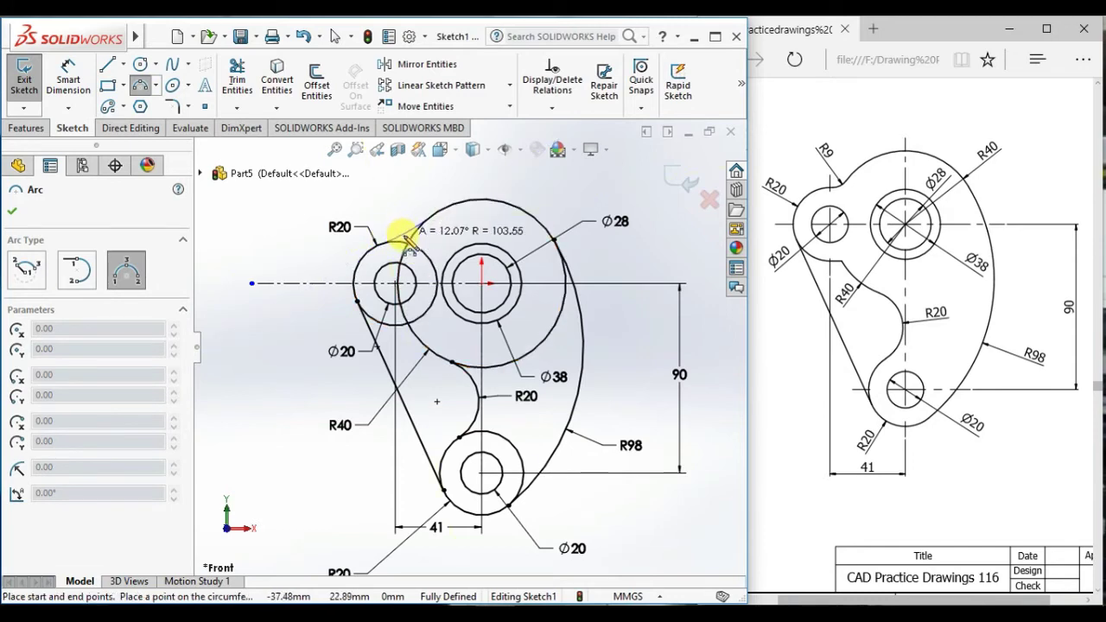
pyautogui.click(407, 239)
pyautogui.rightClick(380, 216)
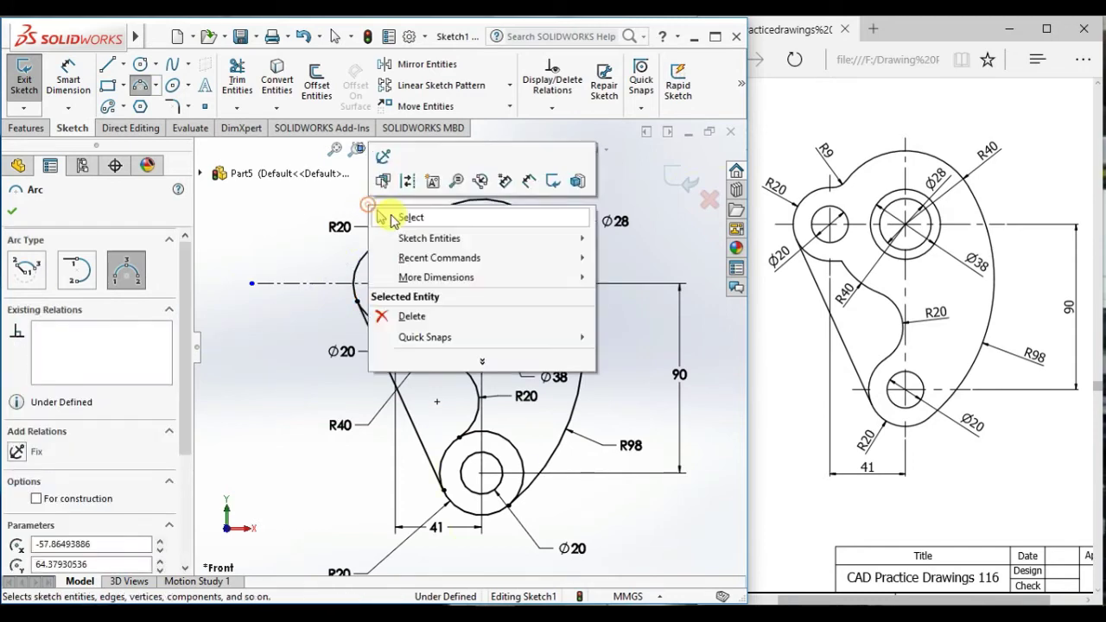
pyautogui.click(393, 218)
# - Make the upper connecting arc tangent to both the R40 circle and the left R20 circle
pyautogui.scroll(-5, 398, 223)
pyautogui.keyDown('ctrl'); pyautogui.click(484, 283); pyautogui.keyUp('ctrl')
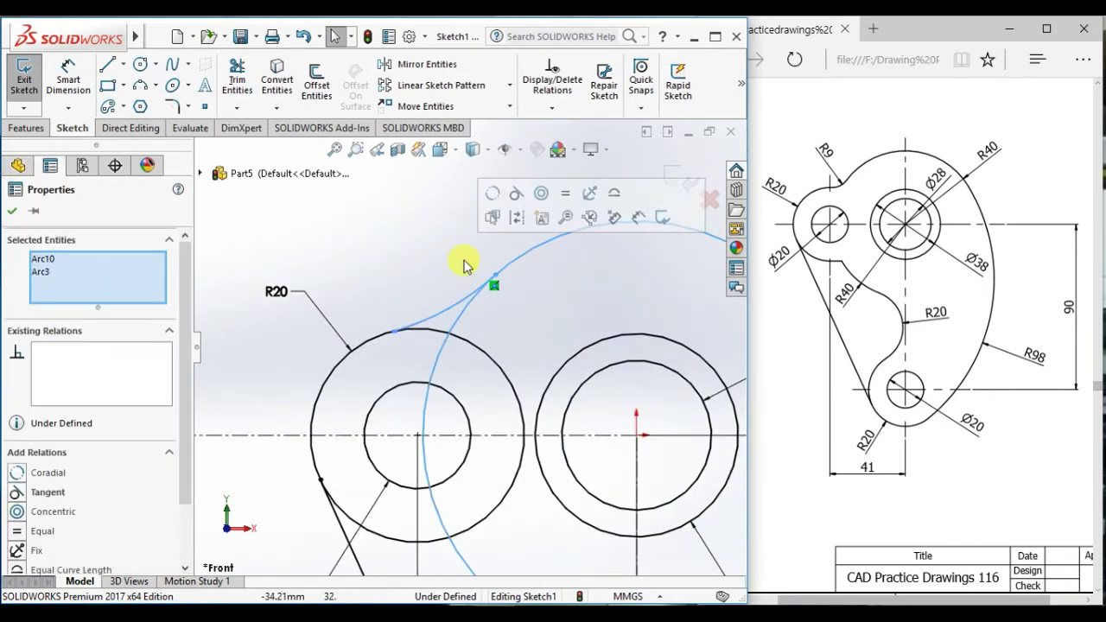
pyautogui.click(514, 196)
pyautogui.click(469, 279)
pyautogui.moveTo(385, 321); pyautogui.dragTo(394, 303)
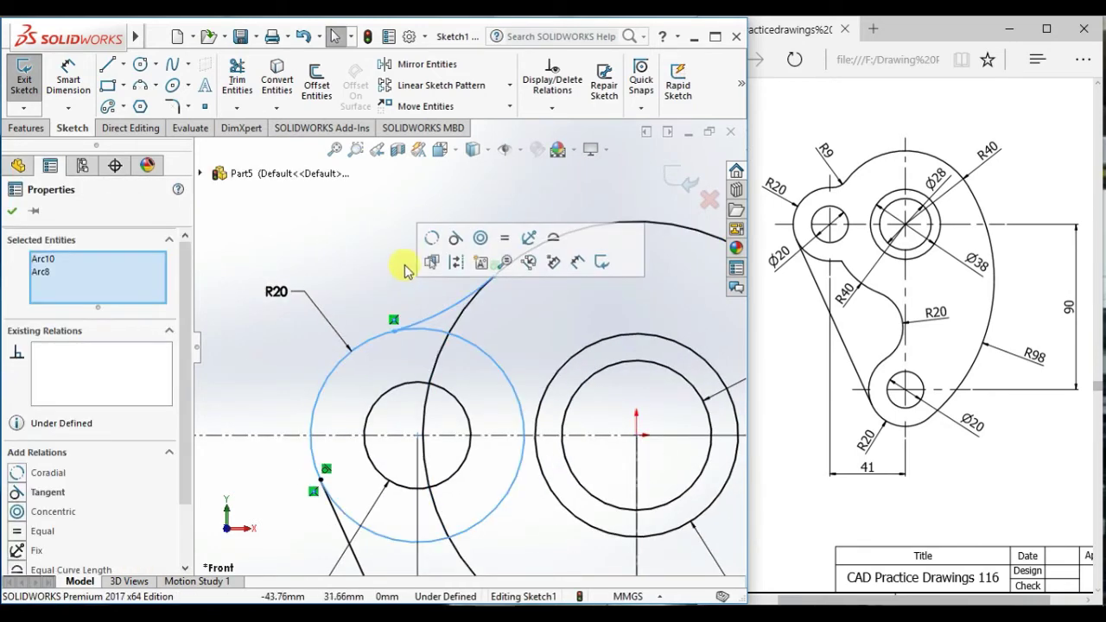
pyautogui.click(458, 246)
pyautogui.click(363, 259)
# - Dimension the upper connecting arc with a radius of 9 mm
pyautogui.moveTo(394, 283); pyautogui.dragTo(346, 157, button='right')
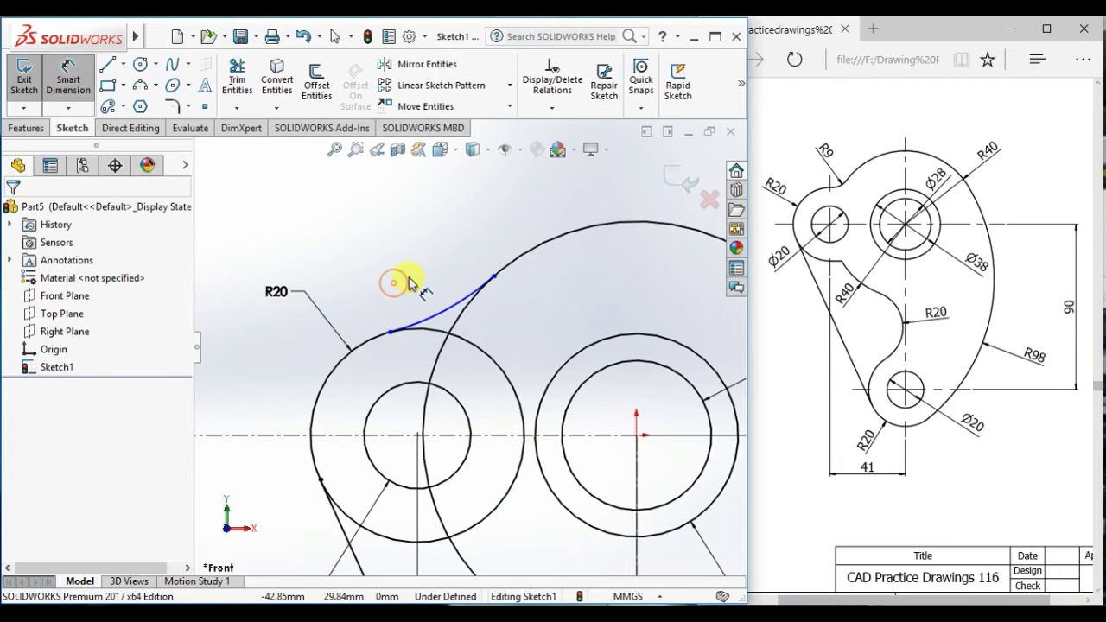
pyautogui.click(439, 316)
pyautogui.click(415, 296)
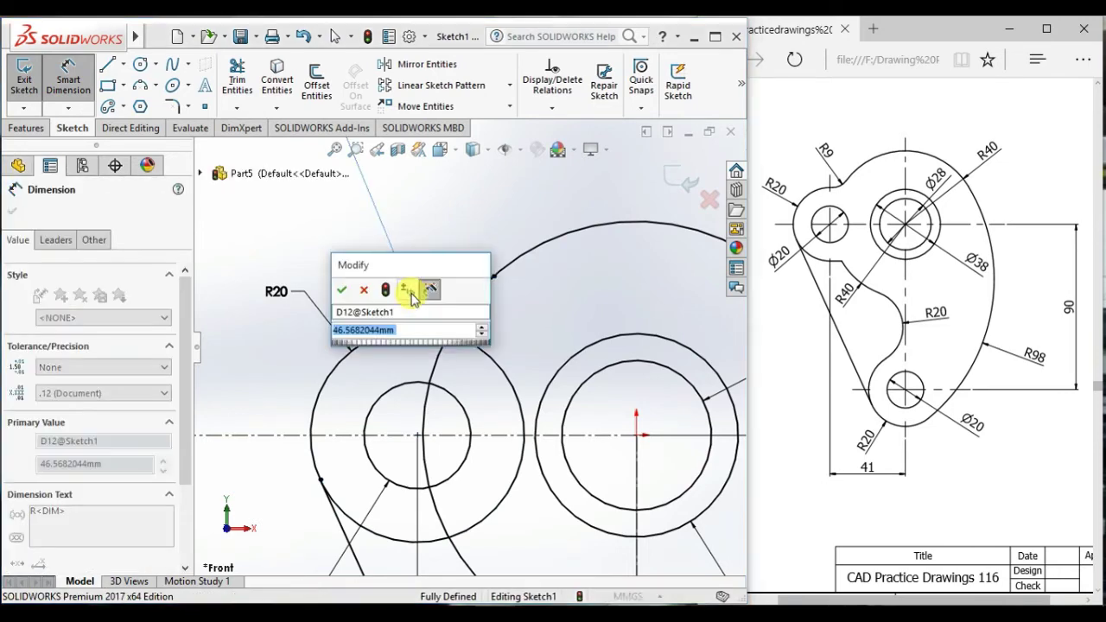
pyautogui.write('9')
pyautogui.press('Return')
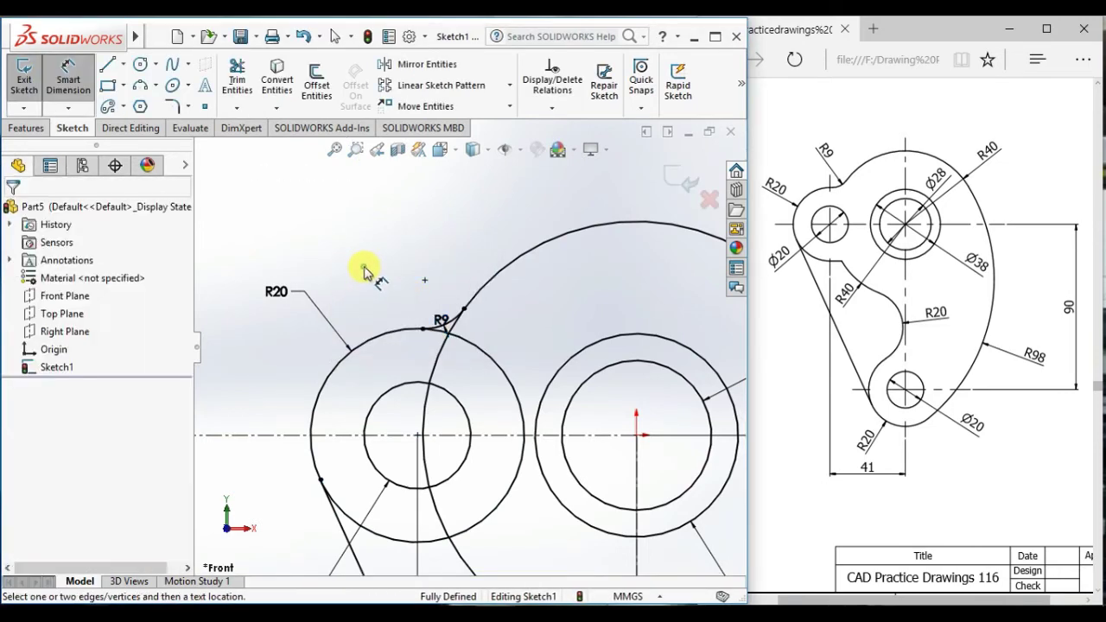
# - Power-trim the left R20 circle's part inside the R40 circle and the leftover R20 and R40 pieces below the R9 arc
pyautogui.scroll(3, 410, 325)
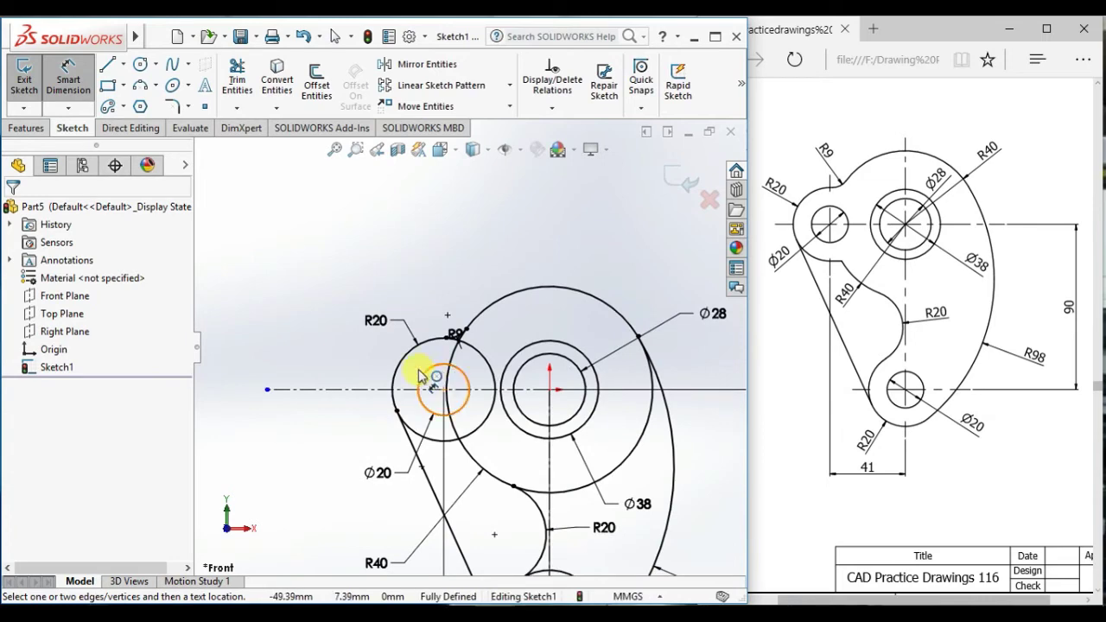
pyautogui.click(234, 85)
pyautogui.scroll(5, 465, 363)
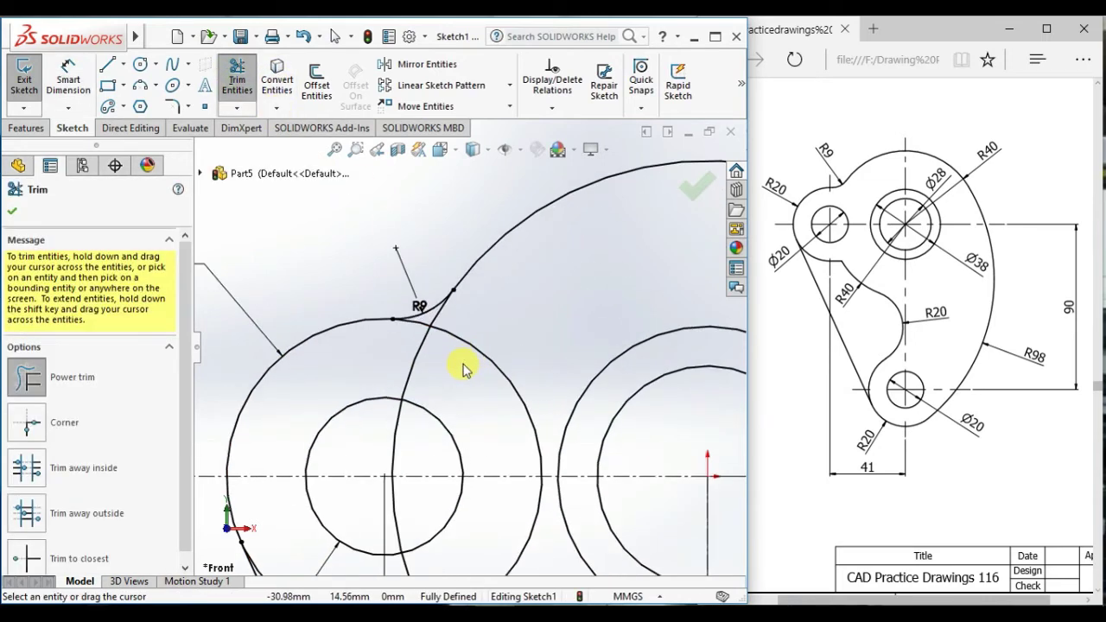
pyautogui.scroll(-3, 460, 367)
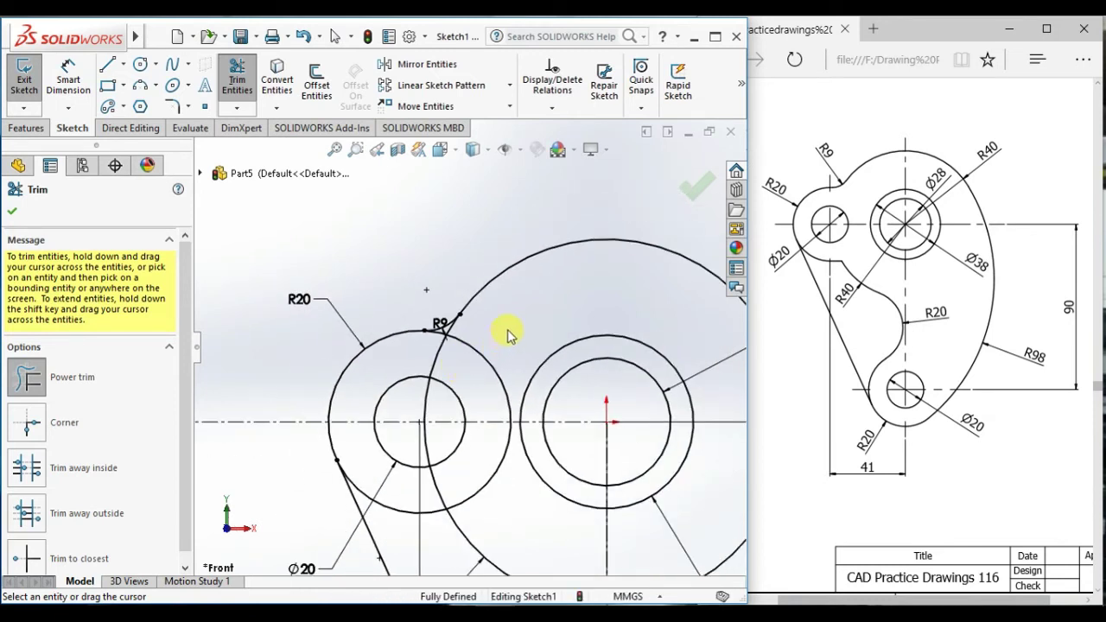
pyautogui.moveTo(507, 452); pyautogui.dragTo(501, 494)
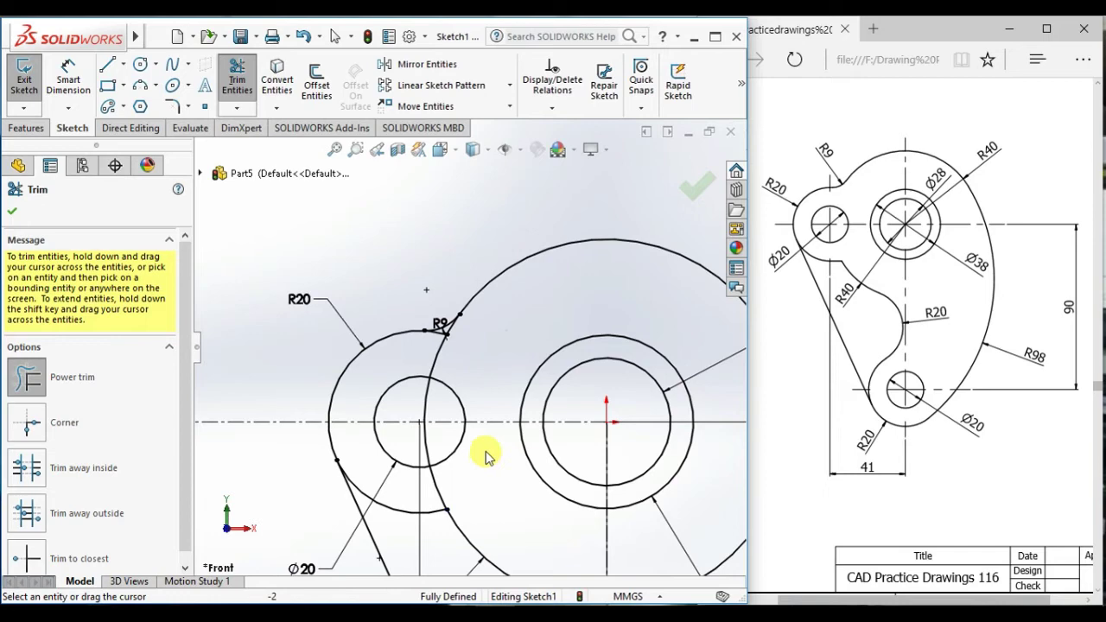
pyautogui.scroll(3, 465, 352)
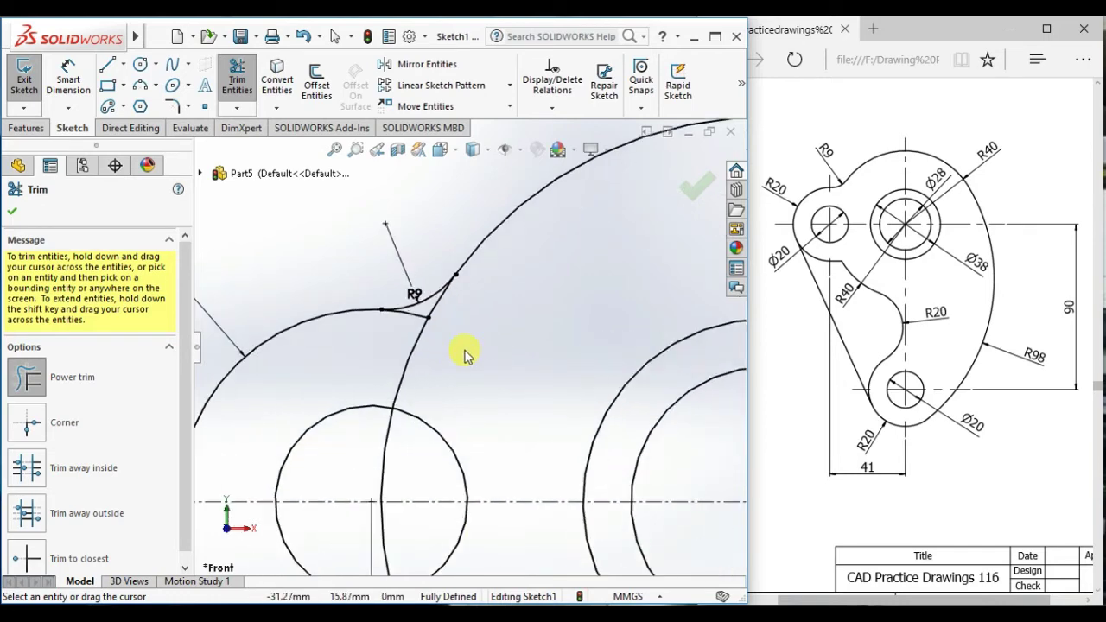
pyautogui.moveTo(459, 312); pyautogui.dragTo(428, 315)
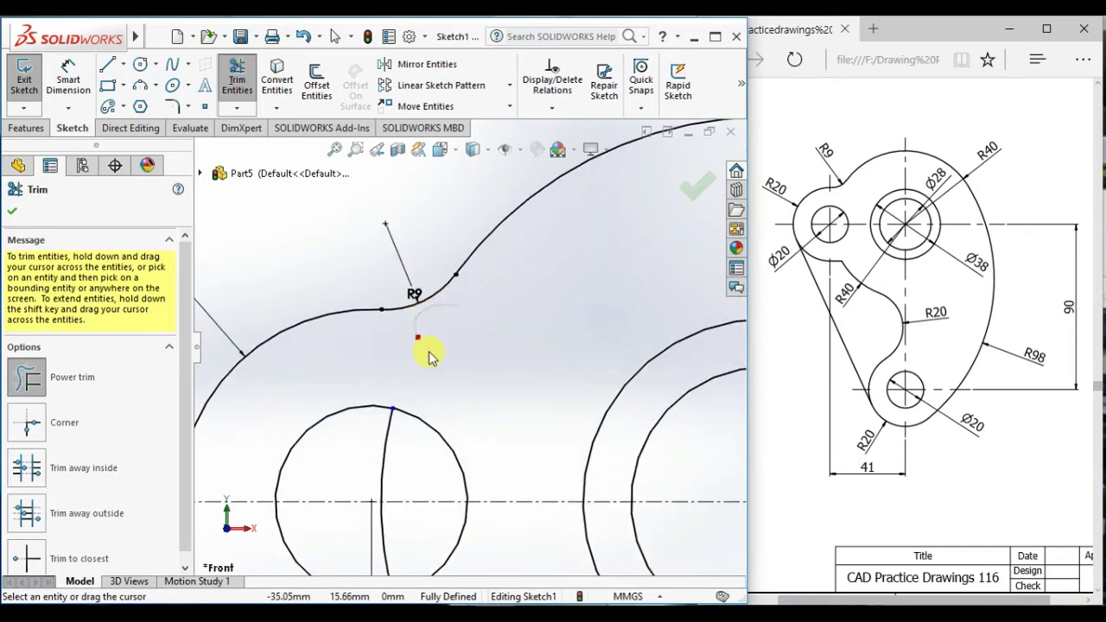
# - Trim away the remaining part of the R40 arc inside the left circles
pyautogui.scroll(-5, 469, 371)
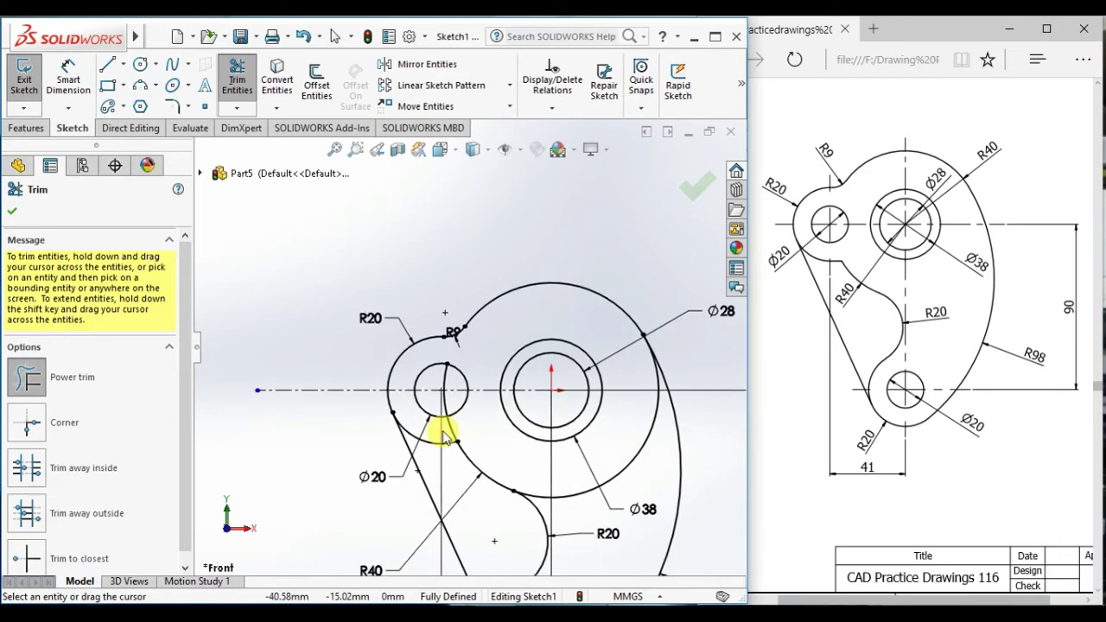
pyautogui.scroll(3, 442, 432)
pyautogui.moveTo(473, 315); pyautogui.dragTo(484, 346)
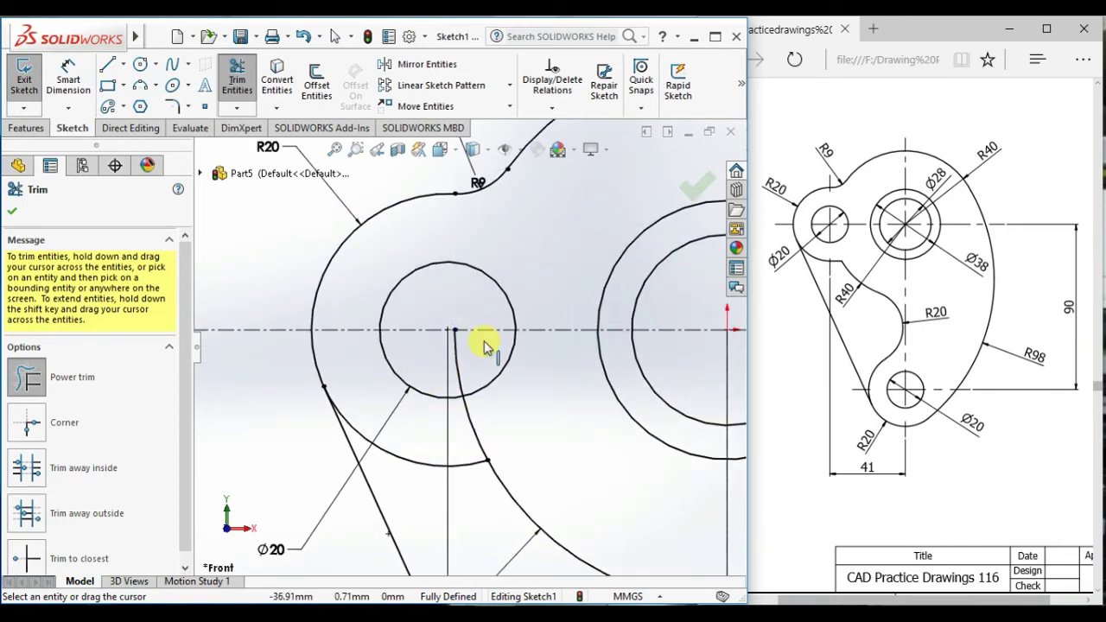
pyautogui.moveTo(514, 434); pyautogui.dragTo(476, 432)
pyautogui.scroll(-5, 507, 415)
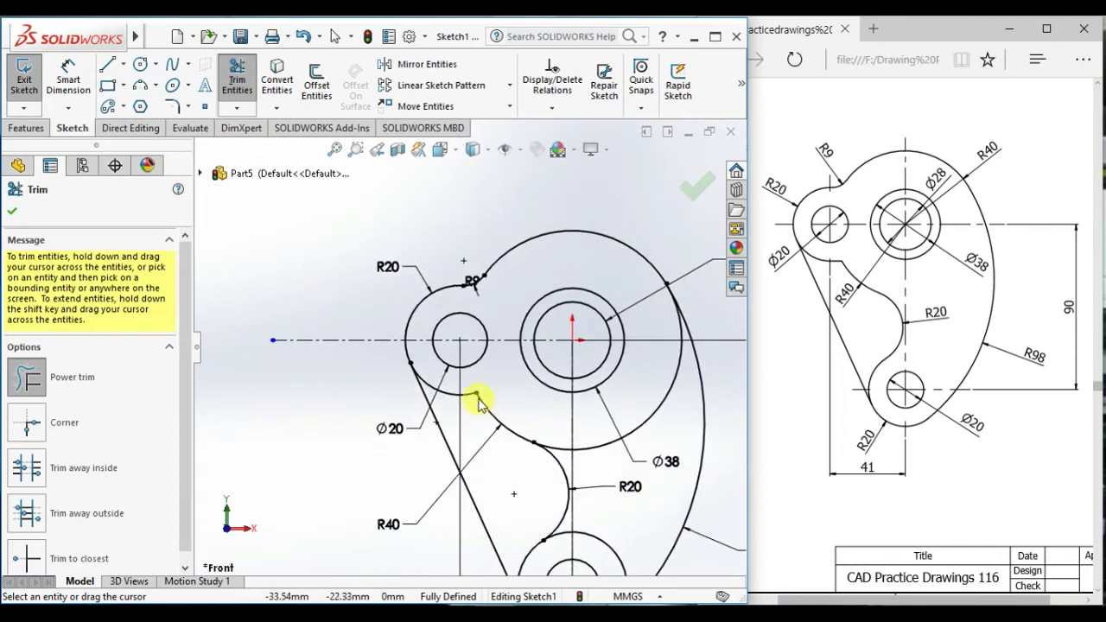
pyautogui.scroll(-2, 505, 337)
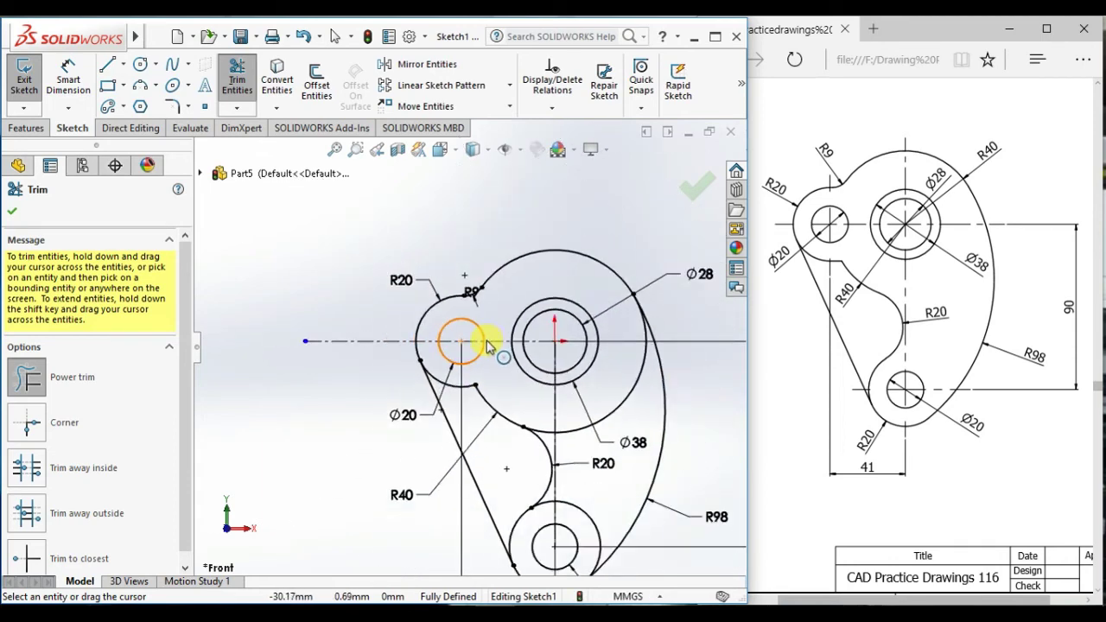
# - Trim the lower right part of the R40 circle between the inner R20 arc and the R98 arc, and end trimming
pyautogui.scroll(3, 545, 437)
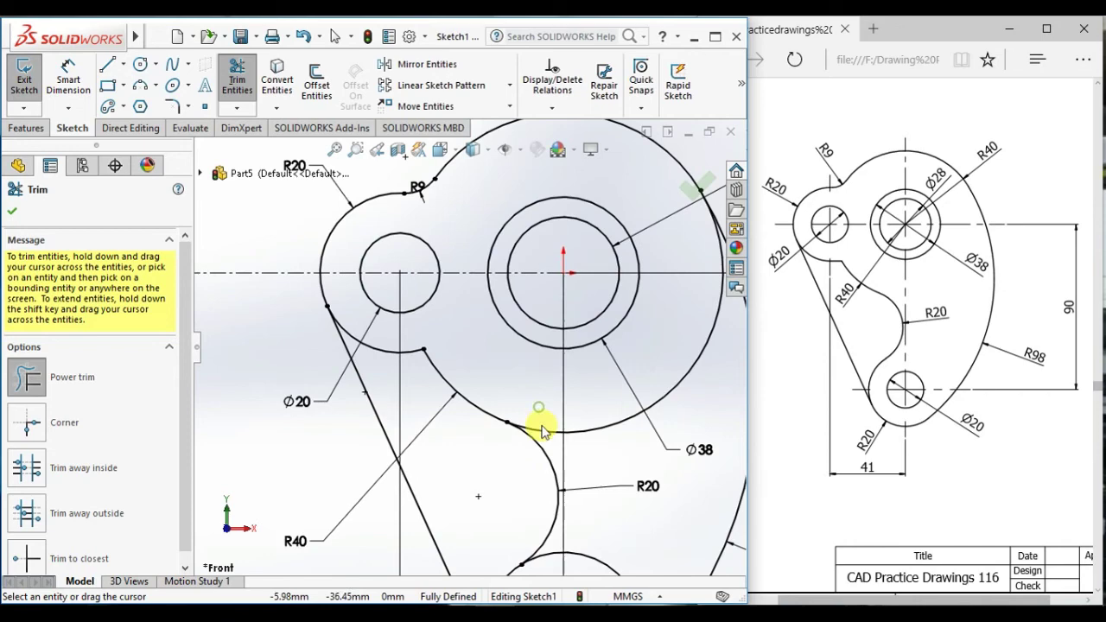
pyautogui.moveTo(544, 432); pyautogui.dragTo(553, 445)
pyautogui.moveTo(586, 396); pyautogui.dragTo(605, 445)
pyautogui.press('f')
pyautogui.press('Escape')
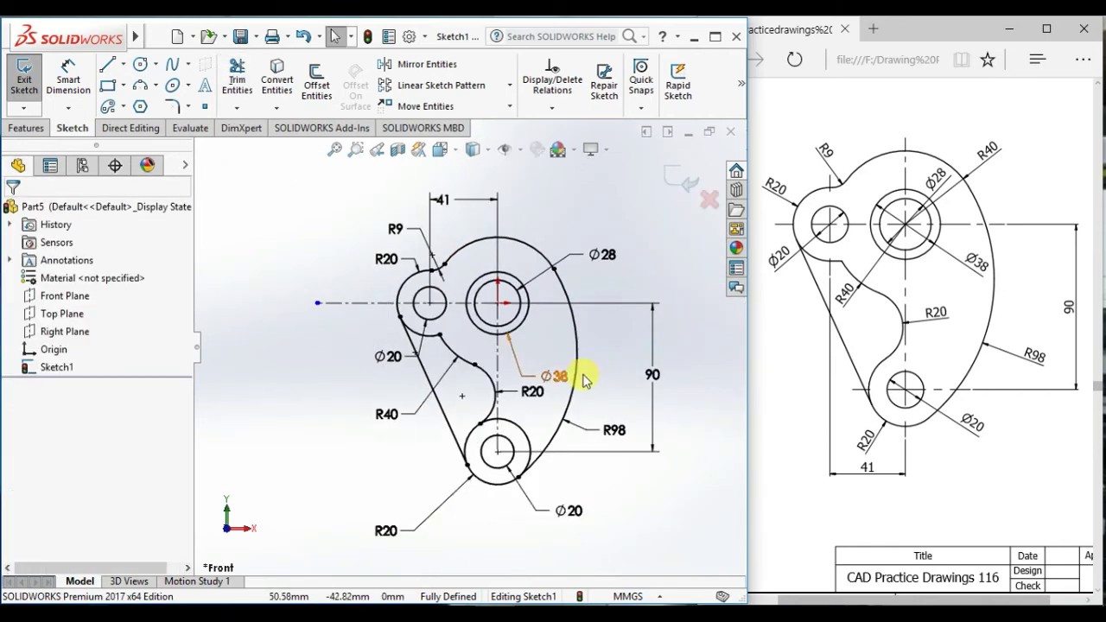
# - Rearrange the radius, diameter and distance dimensions around the profile so their texts stand clear of the geometry
pyautogui.moveTo(562, 518)
pyautogui.mouseDown()
pyautogui.moveTo(550, 528)
pyautogui.moveTo(548, 514)
pyautogui.mouseUp()
pyautogui.moveTo(388, 527); pyautogui.dragTo(395, 514)
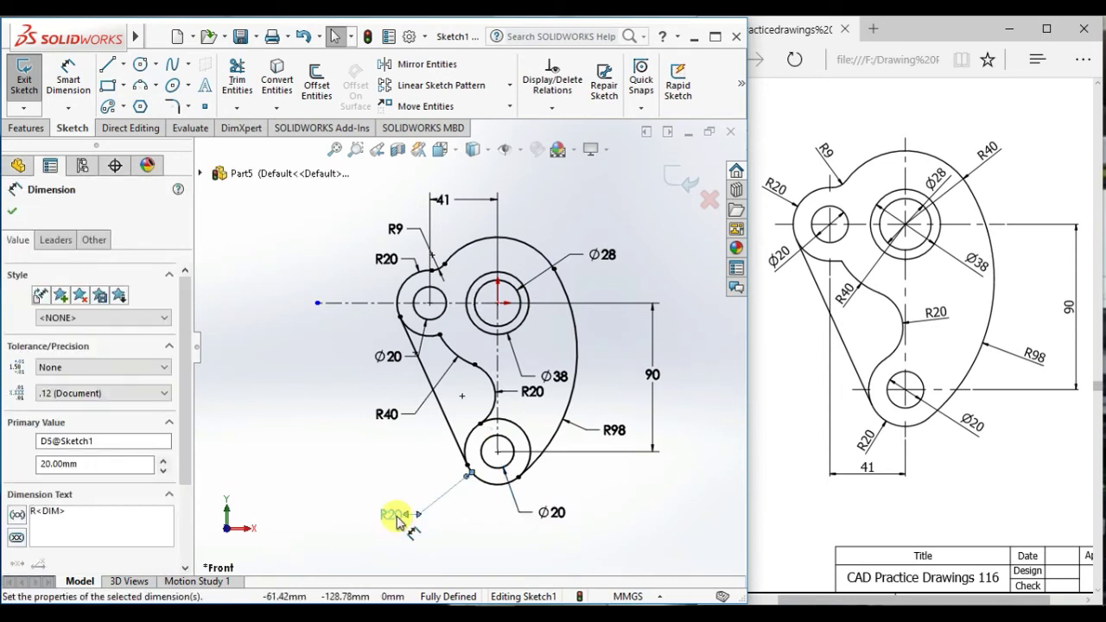
pyautogui.moveTo(389, 413); pyautogui.dragTo(370, 418)
pyautogui.moveTo(558, 376); pyautogui.dragTo(558, 351)
pyautogui.moveTo(534, 391); pyautogui.dragTo(539, 373)
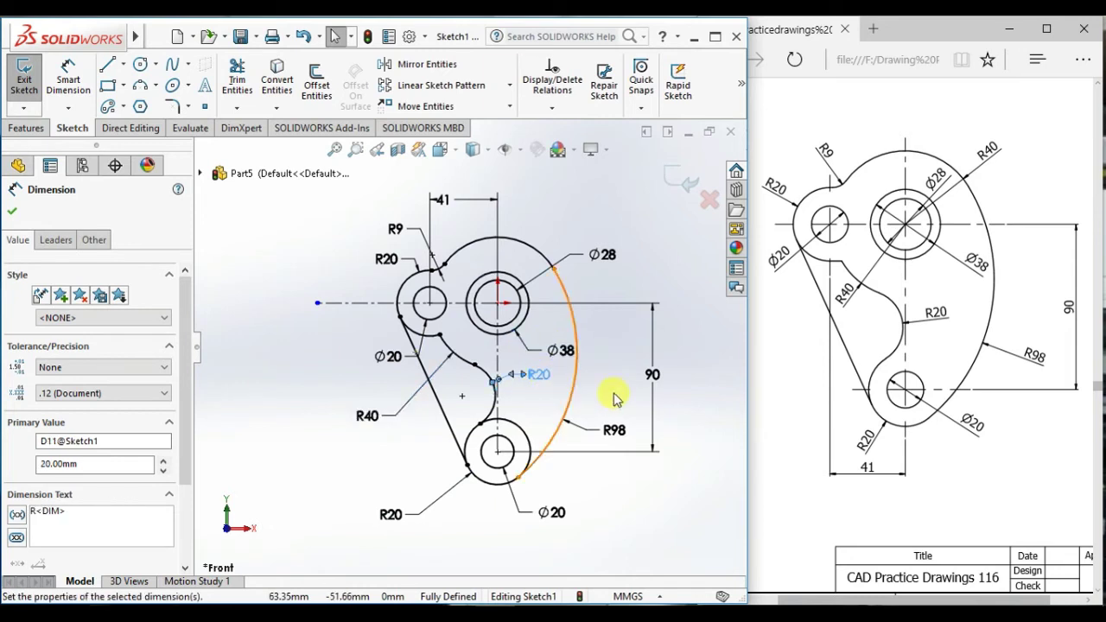
pyautogui.moveTo(617, 432); pyautogui.dragTo(643, 374)
pyautogui.moveTo(598, 248); pyautogui.dragTo(606, 237)
pyautogui.moveTo(386, 262)
pyautogui.mouseDown()
pyautogui.moveTo(363, 254)
pyautogui.moveTo(389, 229)
pyautogui.mouseUp()
pyautogui.click(710, 564)
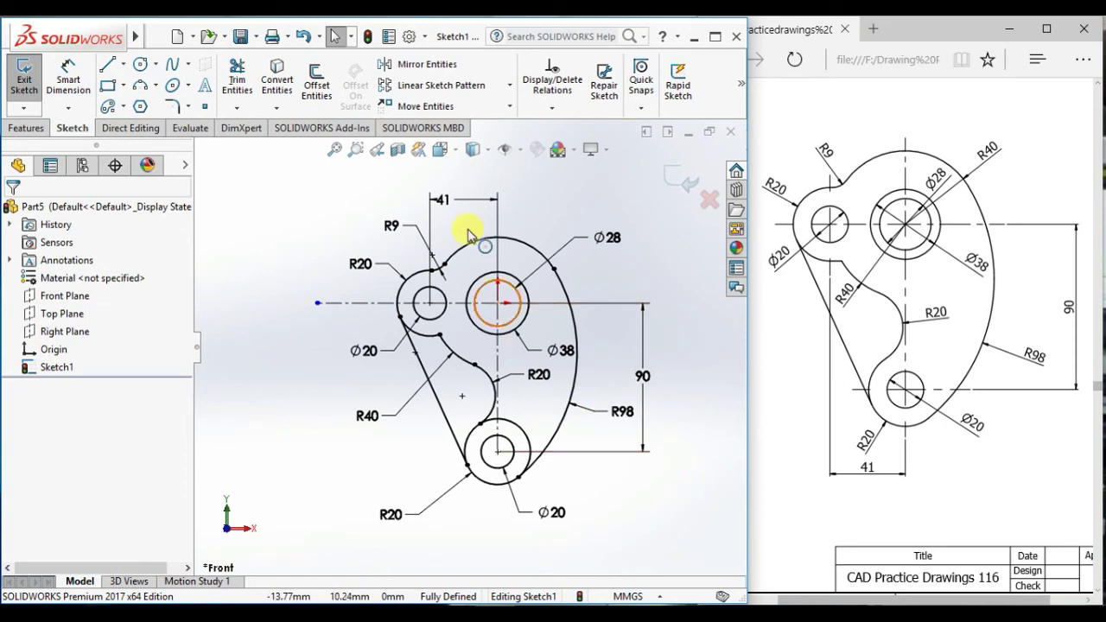
# - Measure the total length of all solid sketch entities: the outline arcs, the straight line and every circle, excluding centerlines
pyautogui.scroll(-1, 668, 462)
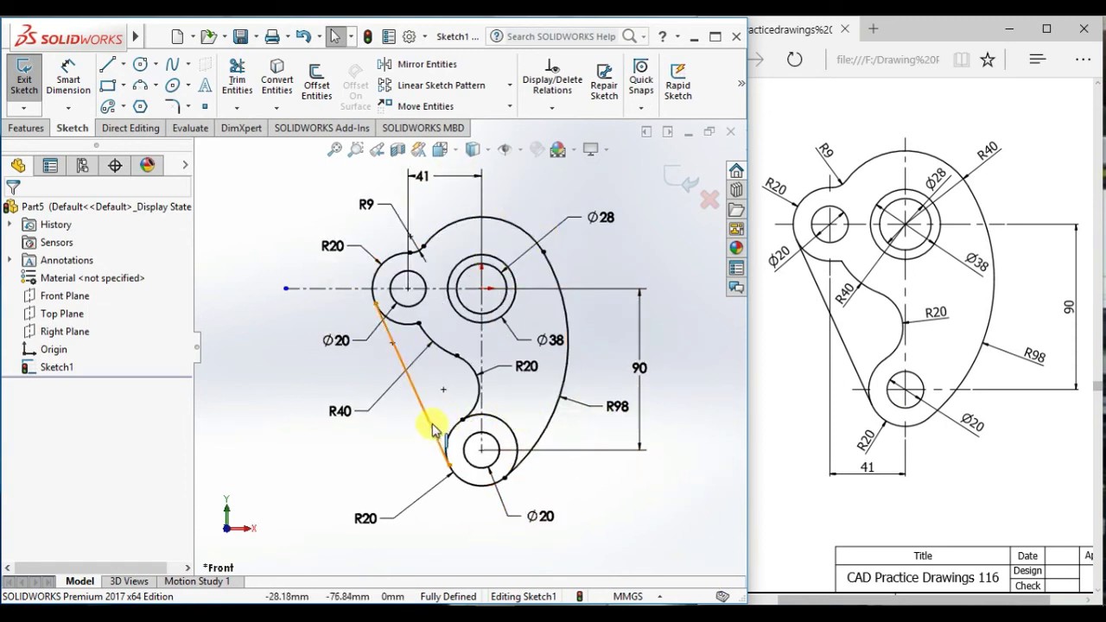
pyautogui.click(550, 432)
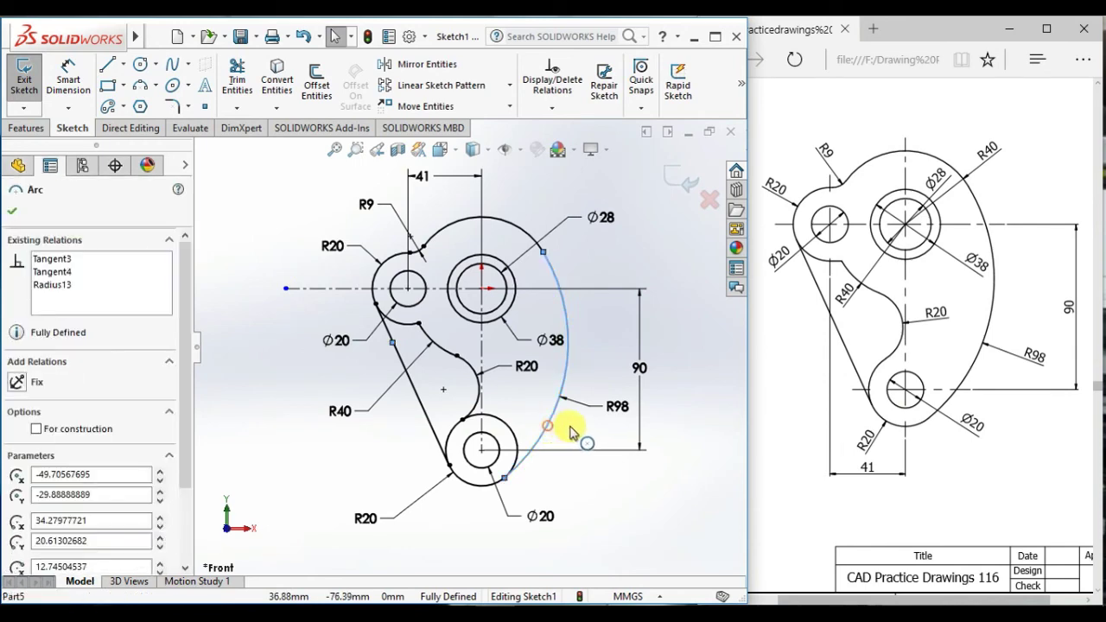
pyautogui.rightClick(571, 433)
pyautogui.click(609, 310)
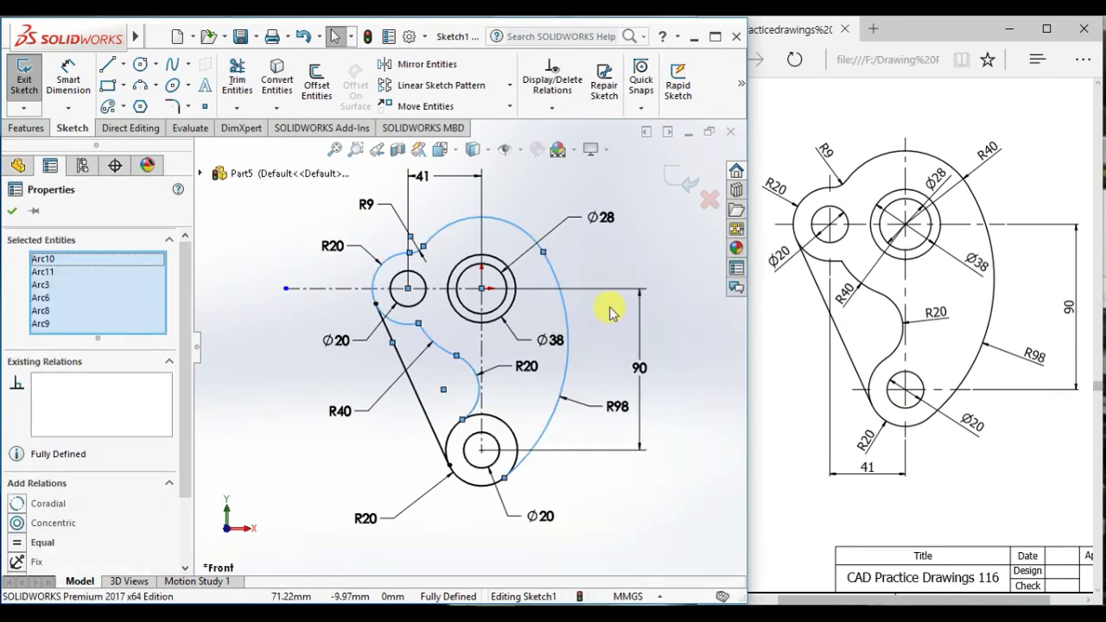
pyautogui.keyDown('ctrl'); pyautogui.click(511, 307); pyautogui.keyUp('ctrl')
pyautogui.keyDown('ctrl'); pyautogui.click(504, 301); pyautogui.keyUp('ctrl')
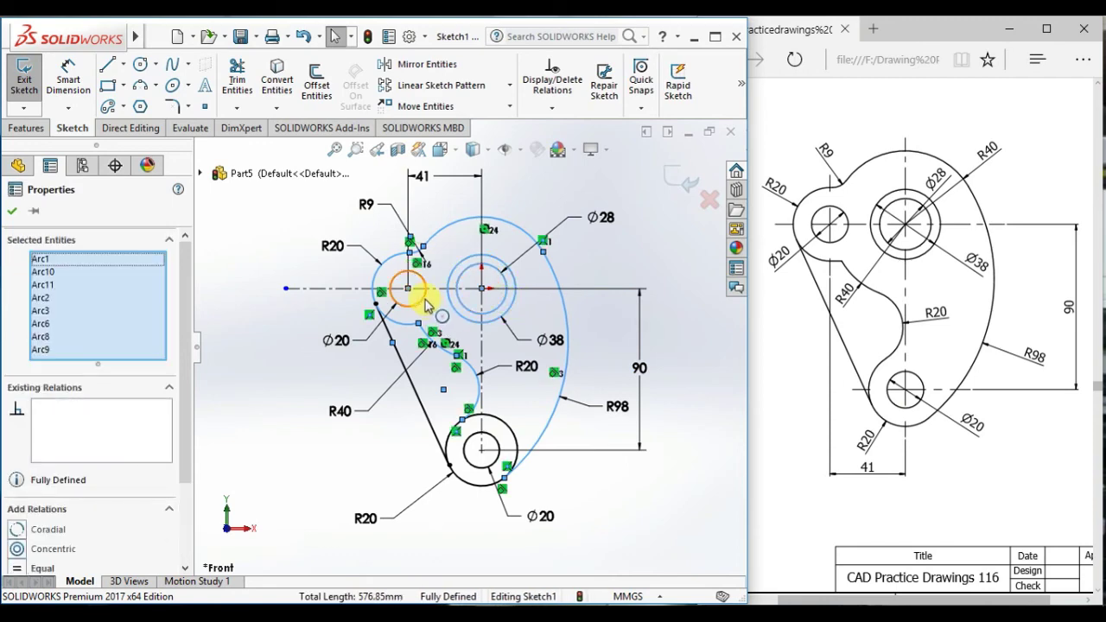
pyautogui.keyDown('ctrl'); pyautogui.click(423, 300); pyautogui.keyUp('ctrl')
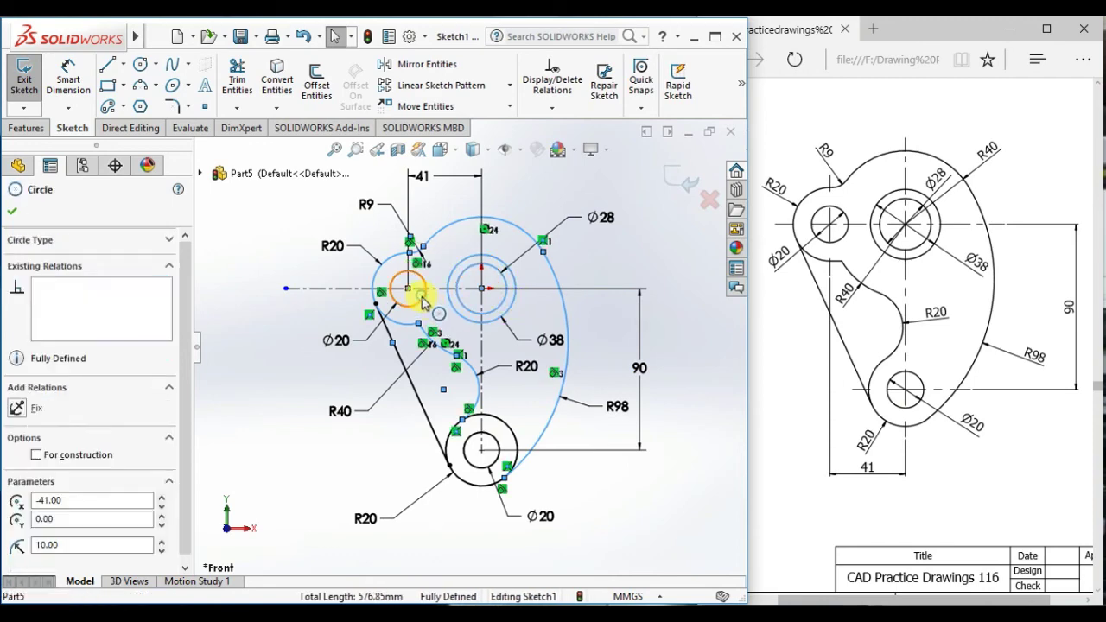
pyautogui.keyDown('ctrl'); pyautogui.click(400, 356); pyautogui.keyUp('ctrl')
pyautogui.keyDown('ctrl'); pyautogui.click(449, 449); pyautogui.keyUp('ctrl')
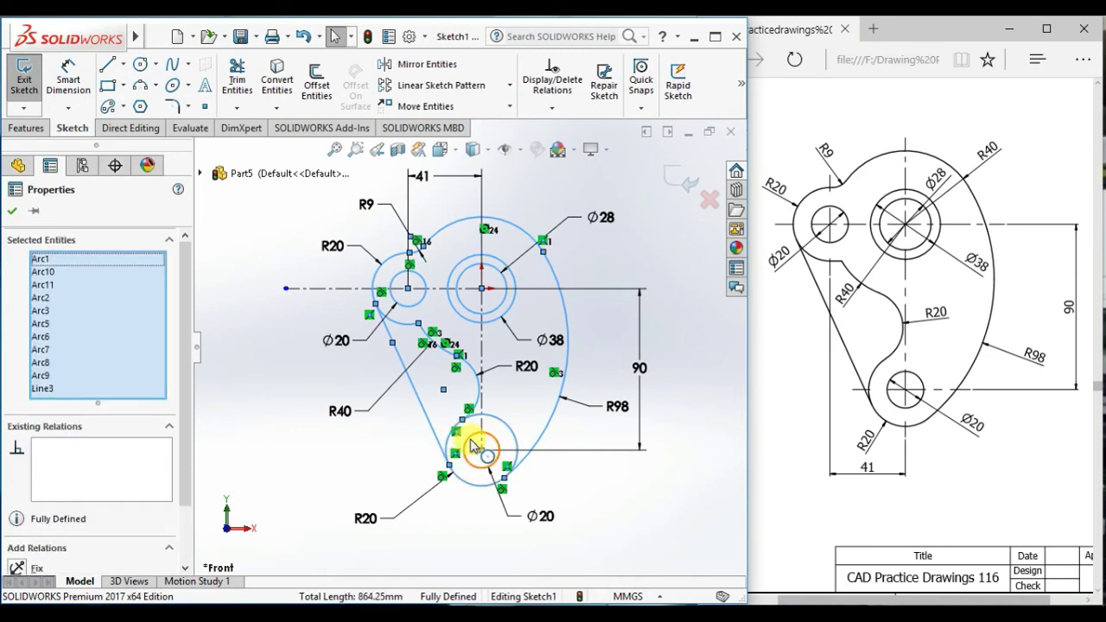
pyautogui.keyDown('ctrl'); pyautogui.click(474, 447); pyautogui.keyUp('ctrl')
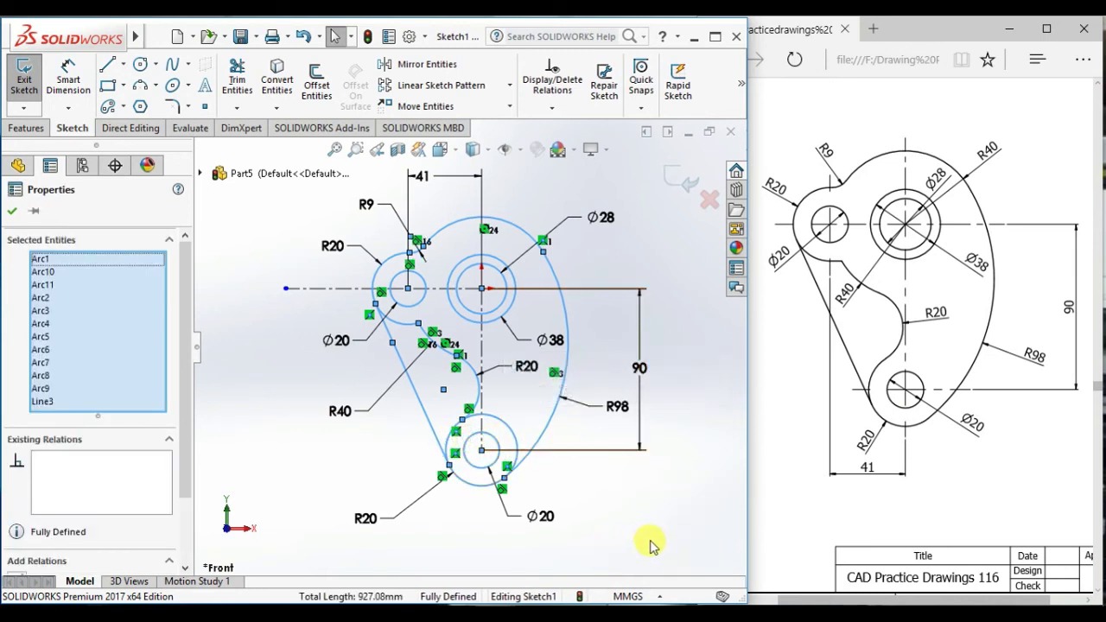
pyautogui.click(191, 130)
pyautogui.click(73, 83)
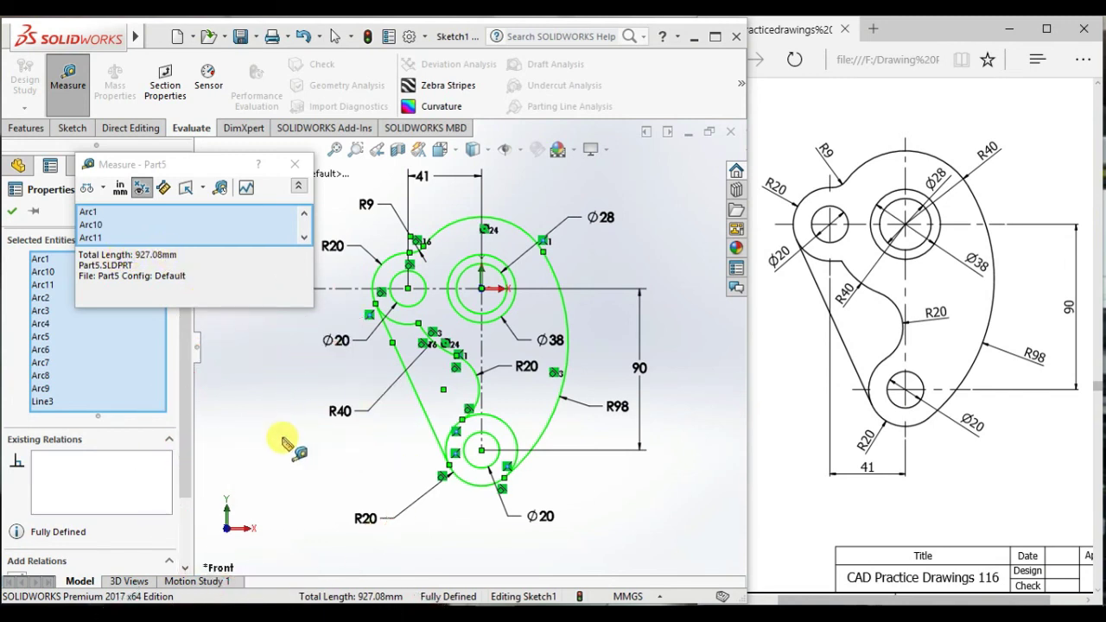
pyautogui.click(296, 164)
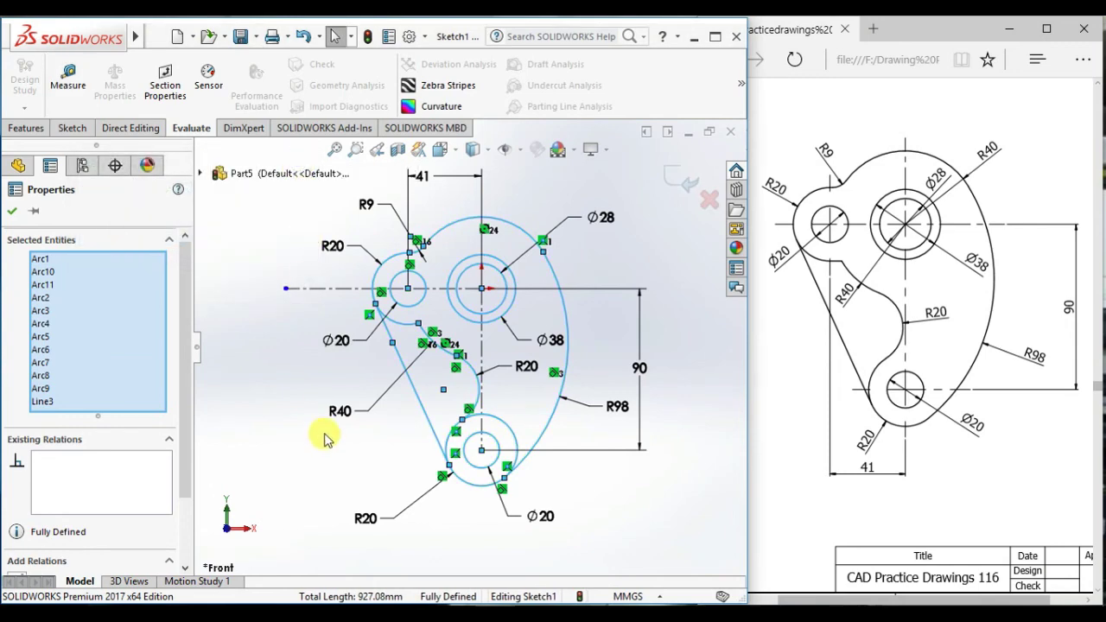
pyautogui.click(249, 394)
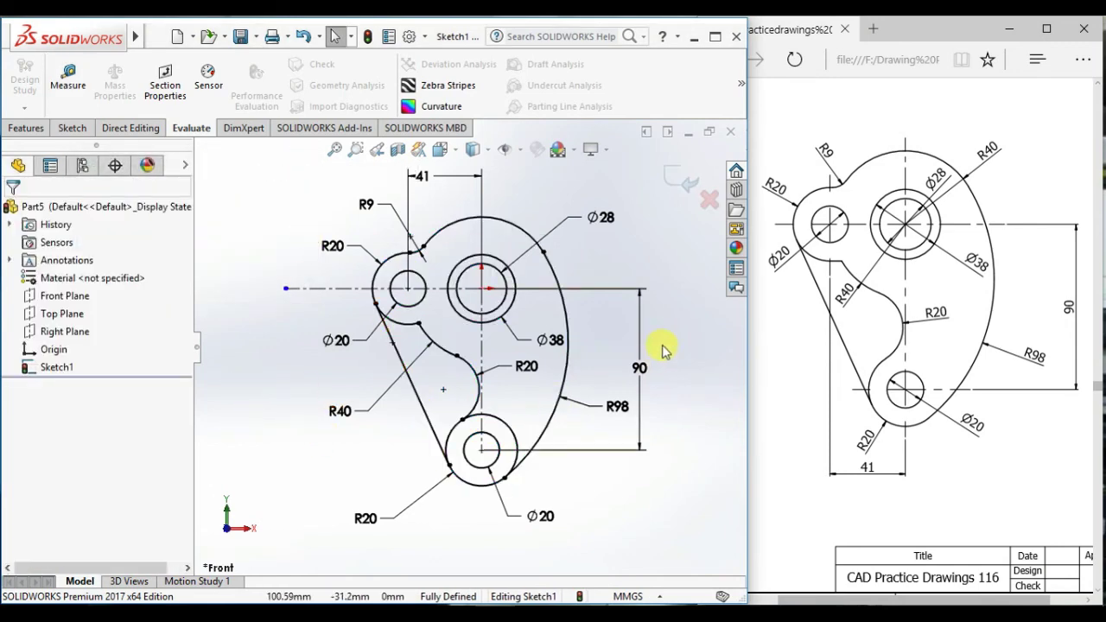